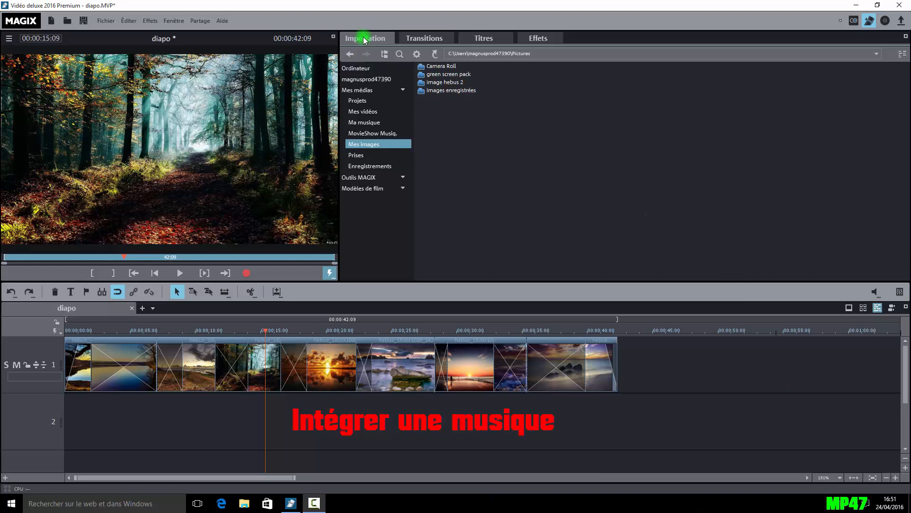
- Open the Chillout 2 folder of the MovieShow slideshow music library
{"action": "left_click", "coordinate": [387, 135]}
{"action": "left_click", "coordinate": [386, 133]}
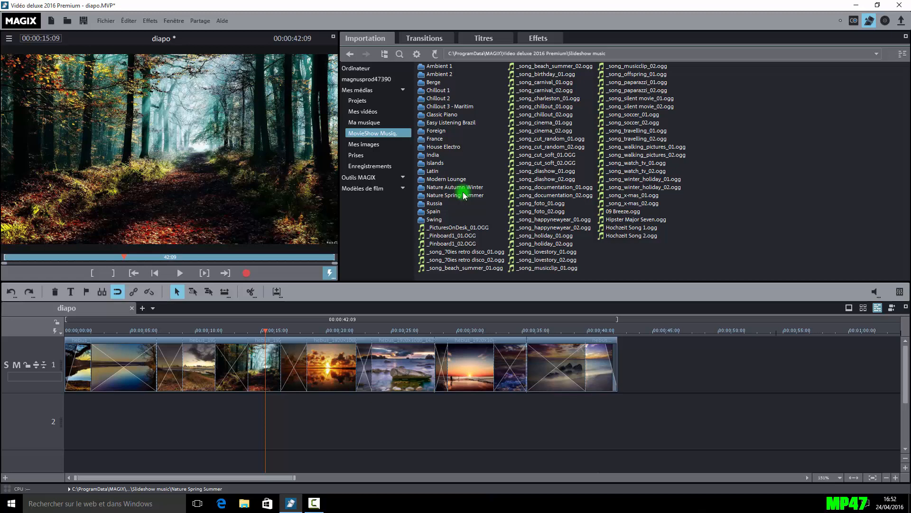
{"action": "left_click", "coordinate": [439, 98]}
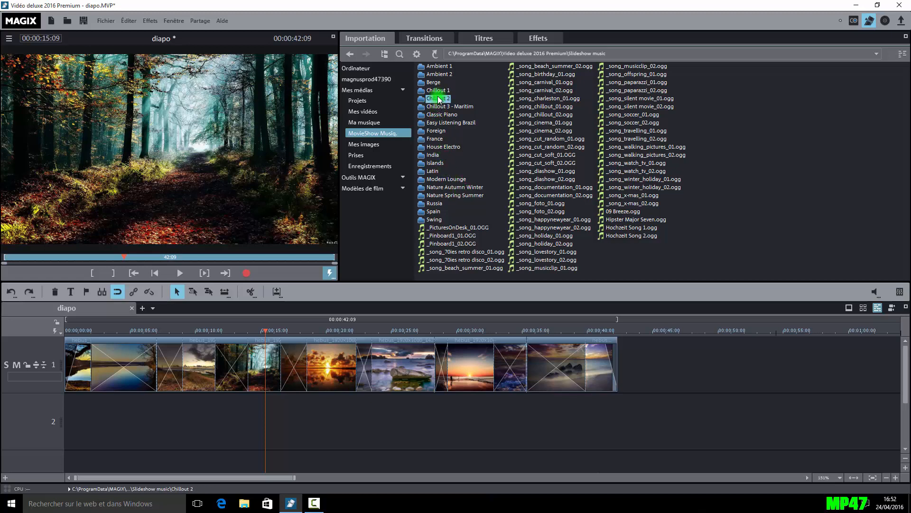
{"action": "double_click", "coordinate": [439, 99]}
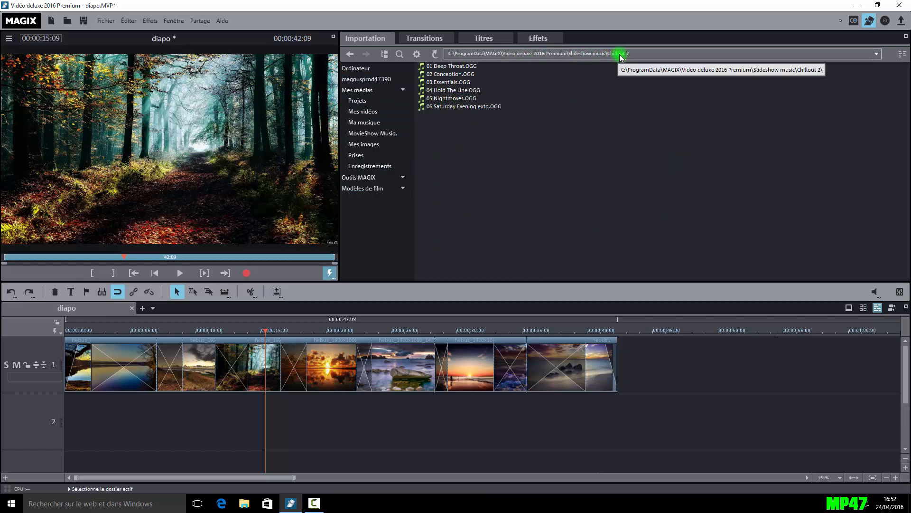
{"action": "mouse_move", "coordinate": [443, 106]}
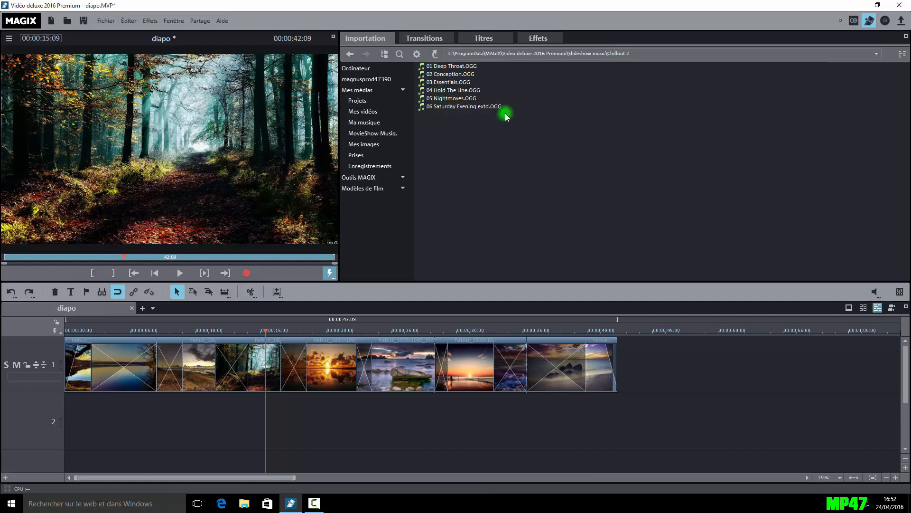
- Preview 05 Nightmoves, 04 Hold The Line and 03 Essentials, and place 04 Hold The Line.OGG at the start of track 2
{"action": "left_click", "coordinate": [477, 98]}
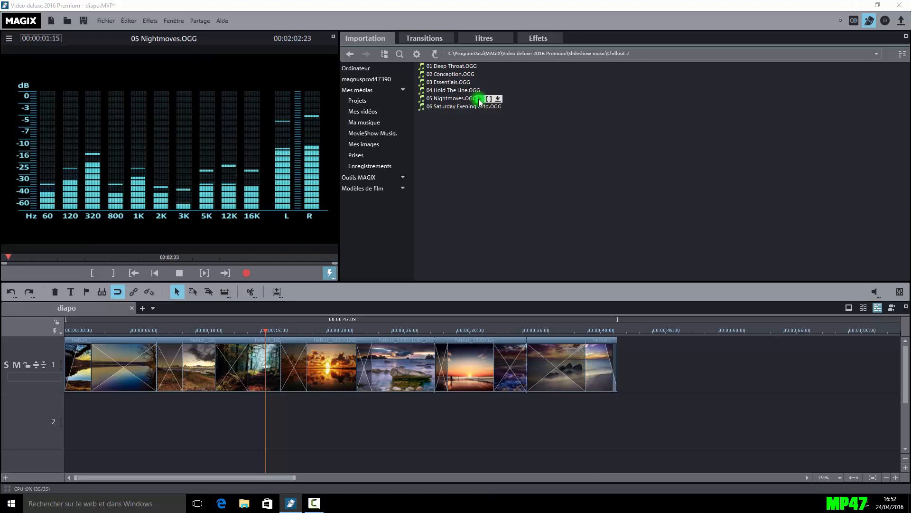
{"action": "left_click", "coordinate": [479, 99]}
{"action": "left_click", "coordinate": [480, 90]}
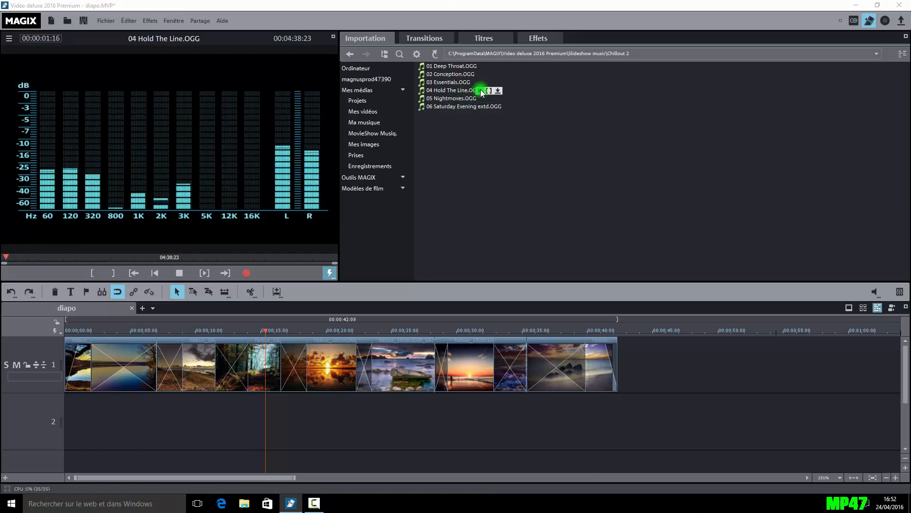
{"action": "left_click", "coordinate": [480, 90]}
{"action": "left_click", "coordinate": [472, 82]}
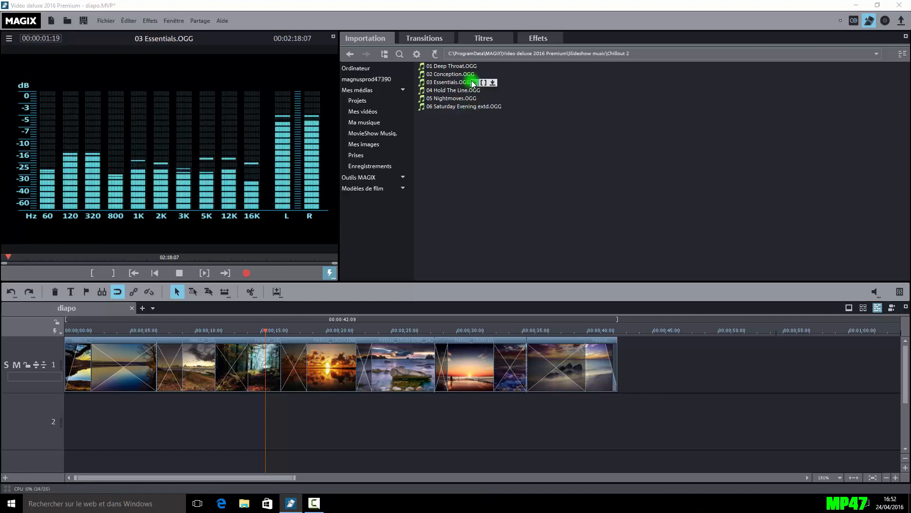
{"action": "left_click", "coordinate": [472, 81]}
{"action": "left_click_drag", "start_coordinate": [454, 91], "coordinate": [99, 422]}
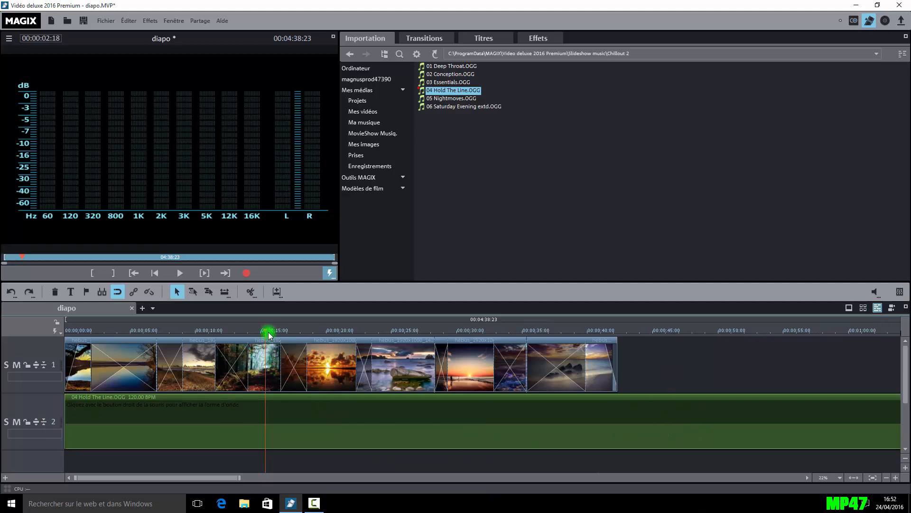
- Remove the end of the music clip after the slideshow's end at 00:00:42:09 with Supprimer la fin
{"action": "left_click_drag", "start_coordinate": [267, 331], "coordinate": [618, 333]}
{"action": "mouse_move", "coordinate": [637, 431]}
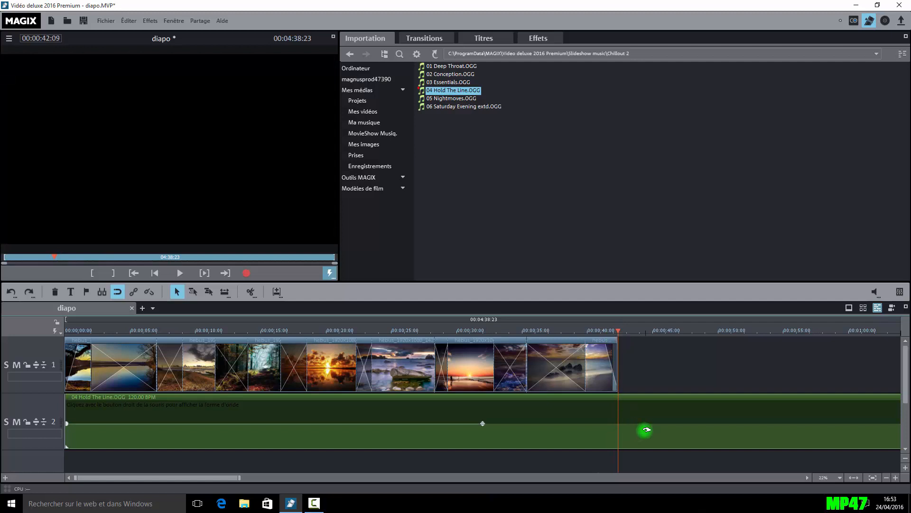
{"action": "left_click", "coordinate": [646, 430]}
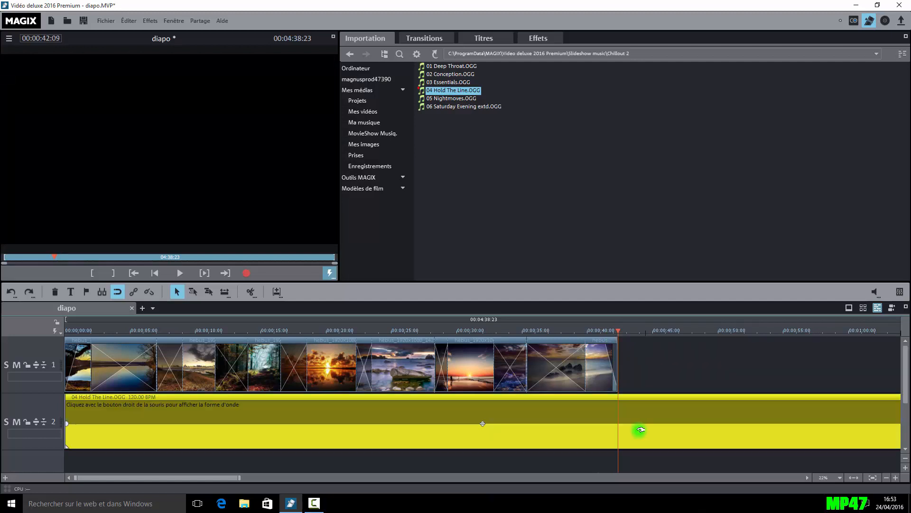
{"action": "left_click", "coordinate": [255, 297]}
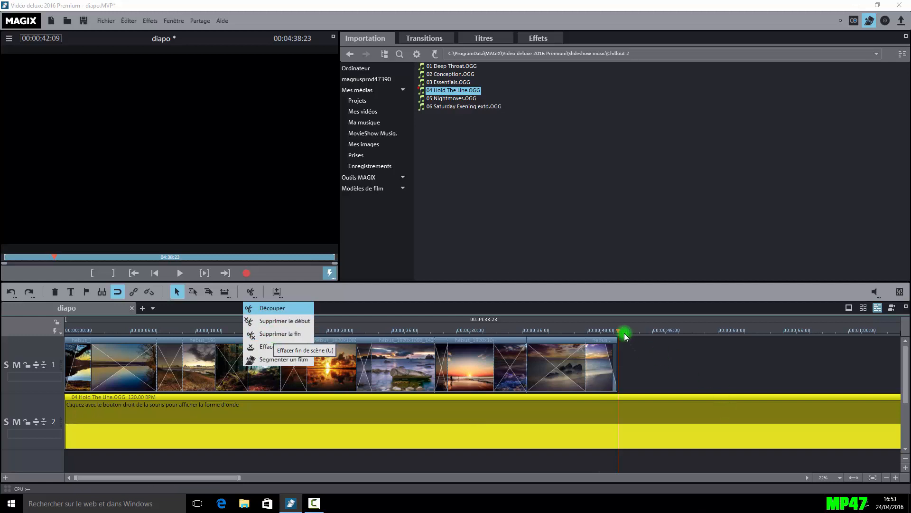
{"action": "left_click", "coordinate": [279, 335]}
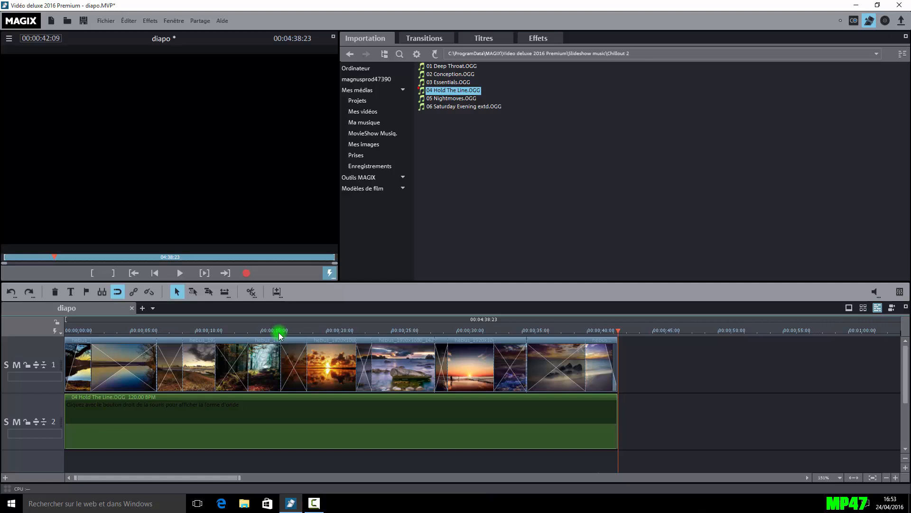
- Undo the removal of the music clip's end
{"action": "left_click", "coordinate": [254, 297]}
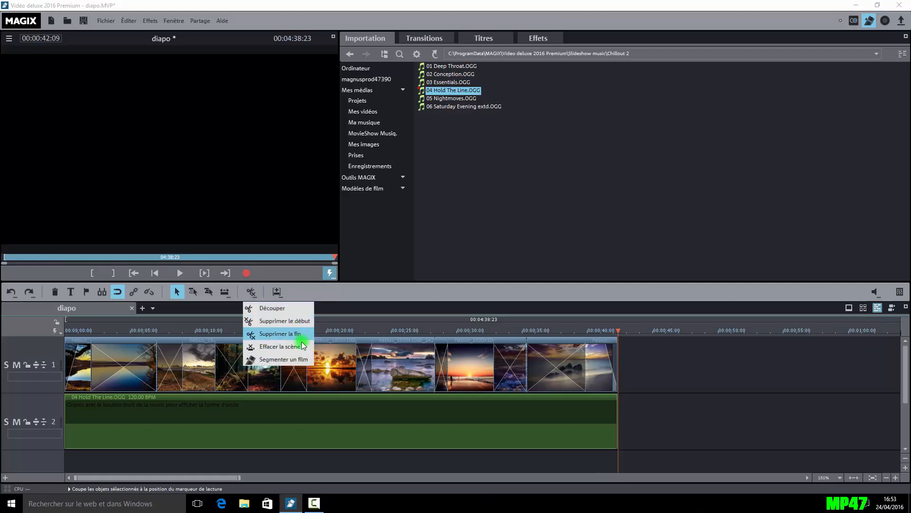
{"action": "left_click", "coordinate": [335, 310]}
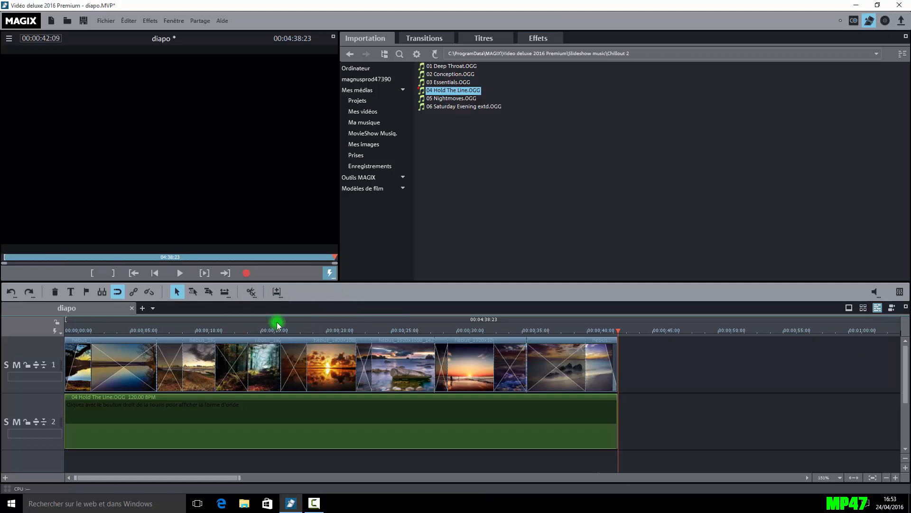
{"action": "left_click", "coordinate": [11, 291]}
- Split the music clip at 00:00:42:09 with Découper and delete the part beyond the slideshow
{"action": "left_click", "coordinate": [255, 296]}
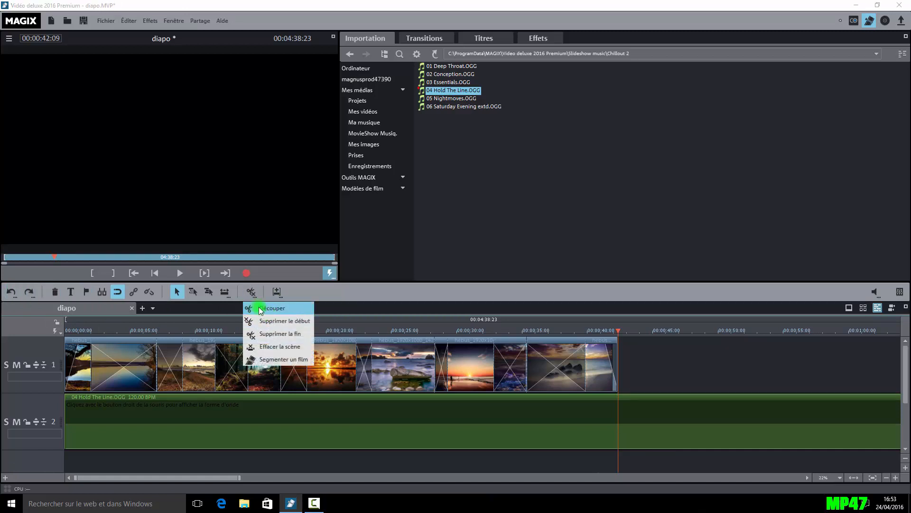
{"action": "left_click", "coordinate": [264, 309]}
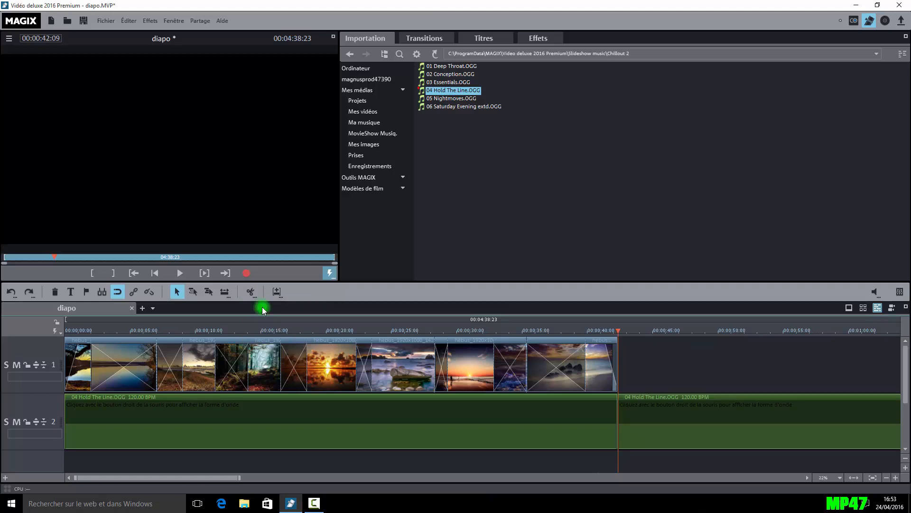
{"action": "left_click", "coordinate": [670, 439]}
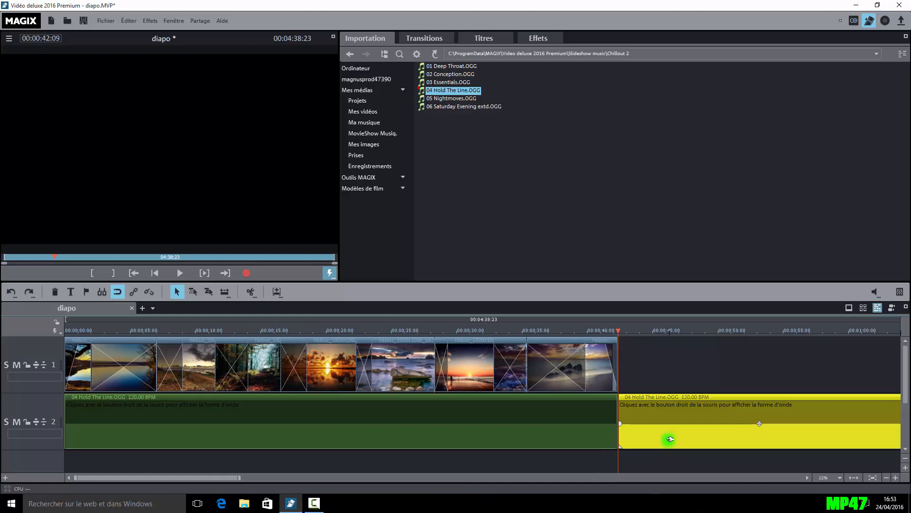
{"action": "key", "text": "Delete"}
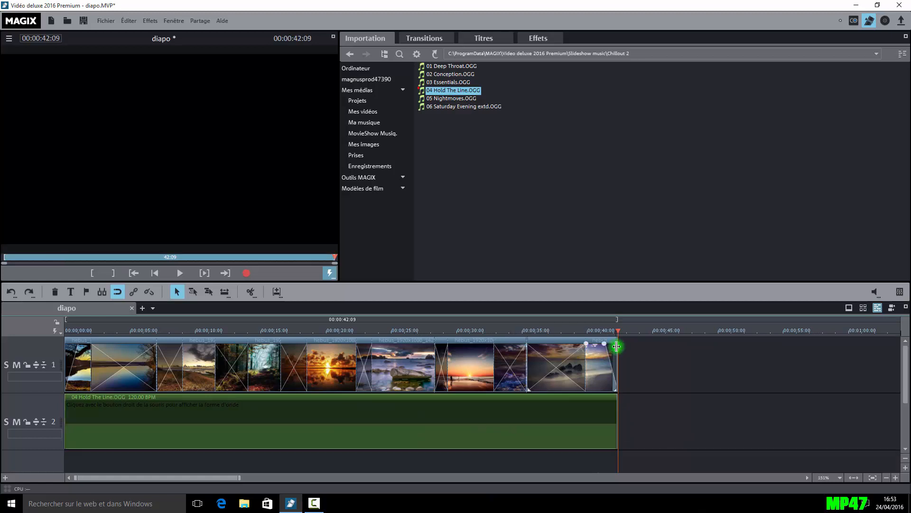
- Undo the deletion and the split of the music clip at the slideshow's end
{"action": "left_click", "coordinate": [528, 331]}
{"action": "left_click", "coordinate": [11, 291]}
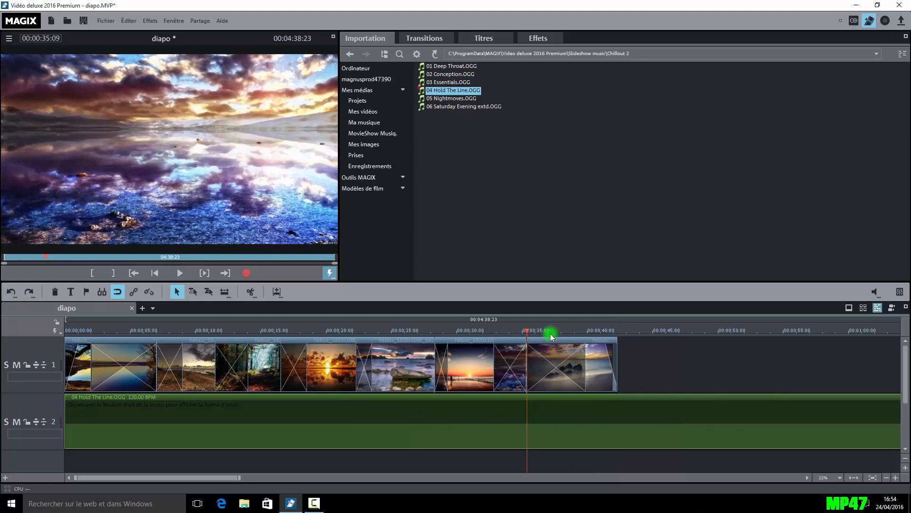
- Split the music clip at 00:00:11:13 and delete the part before the cut
{"action": "left_click_drag", "start_coordinate": [528, 331], "coordinate": [214, 371]}
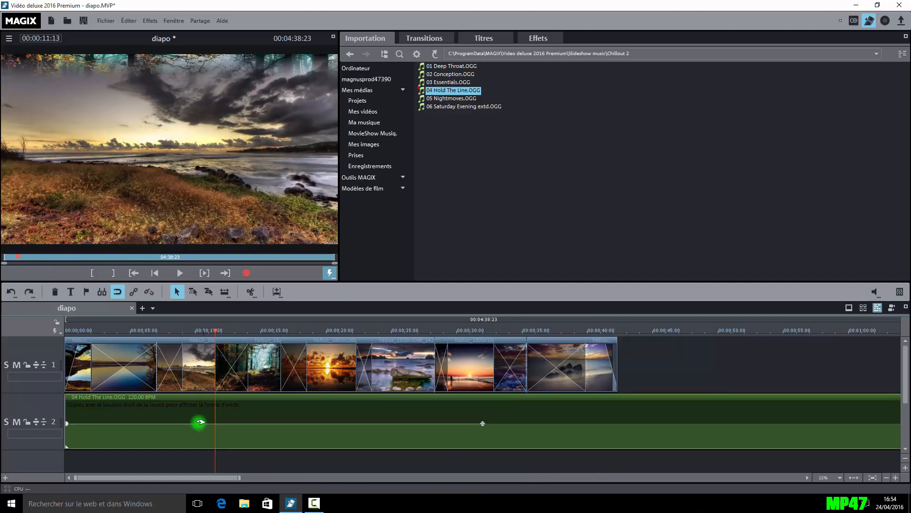
{"action": "left_click", "coordinate": [199, 430]}
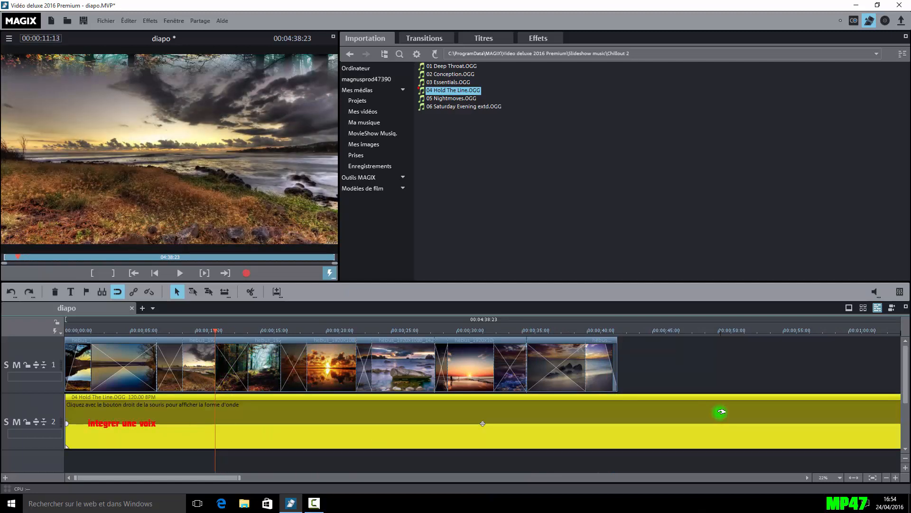
{"action": "key", "text": "t"}
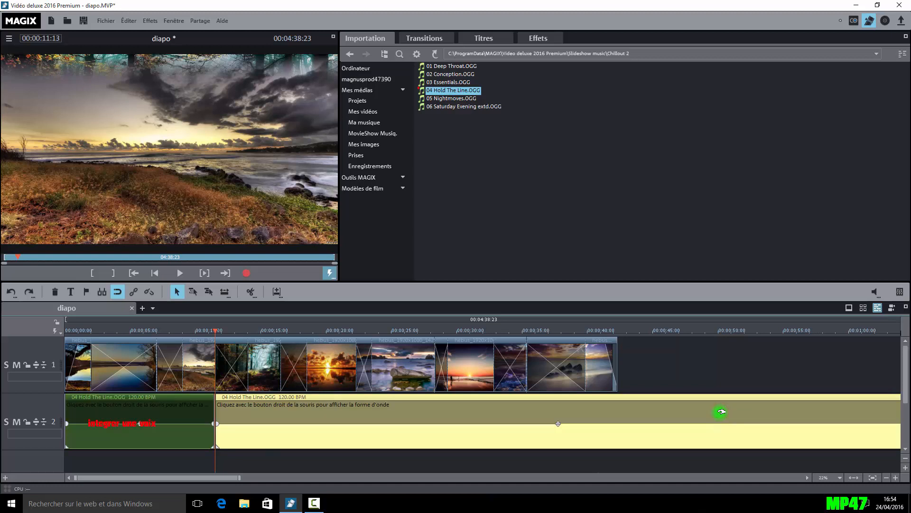
{"action": "left_click", "coordinate": [198, 429]}
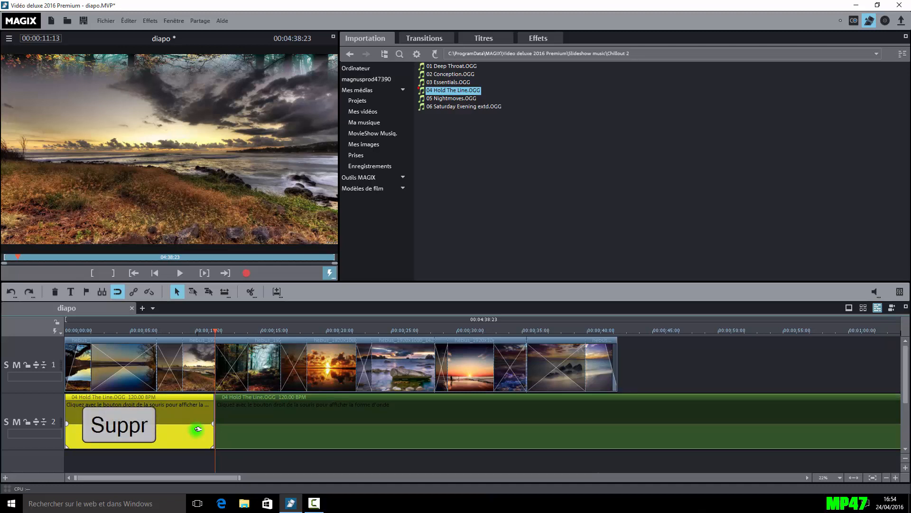
{"action": "key", "text": "Delete"}
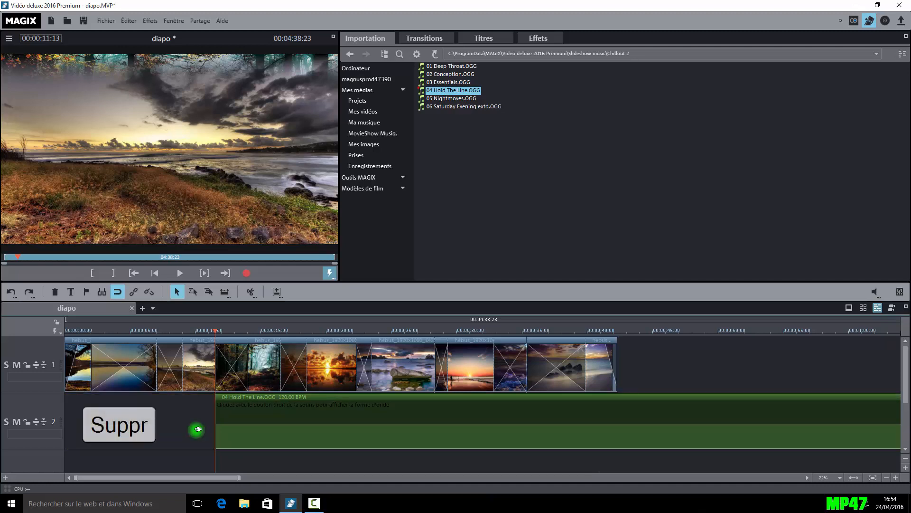
- Undo the deletion of the music's first part and the split at 00:00:11:13
{"action": "left_click", "coordinate": [10, 291]}
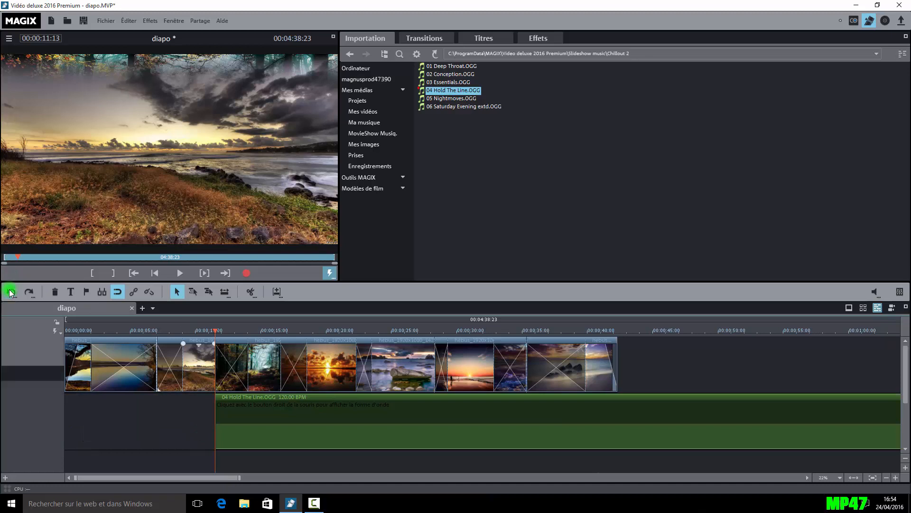
{"action": "left_click", "coordinate": [10, 291]}
- Split the music clip at the last photo's end, 00:00:42:09, and delete the excess part
{"action": "left_click_drag", "start_coordinate": [214, 332], "coordinate": [617, 341]}
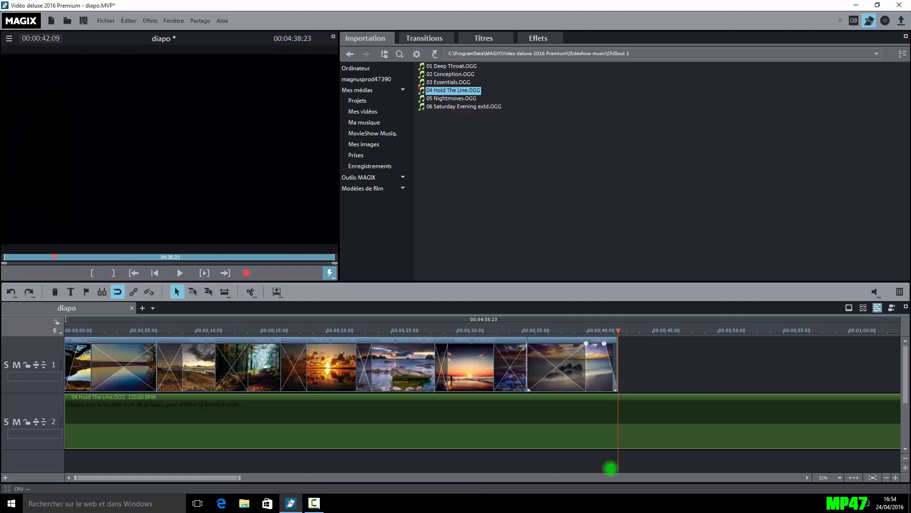
{"action": "left_click", "coordinate": [555, 428]}
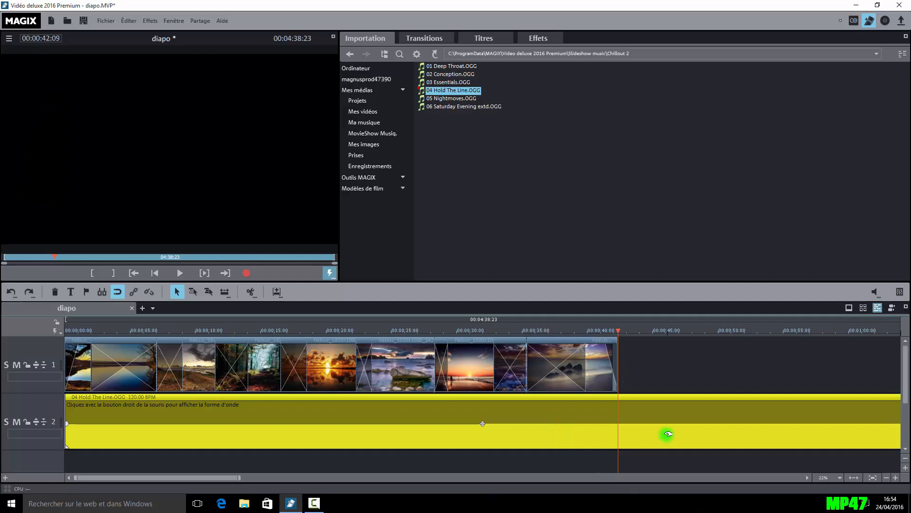
{"action": "key", "text": "t"}
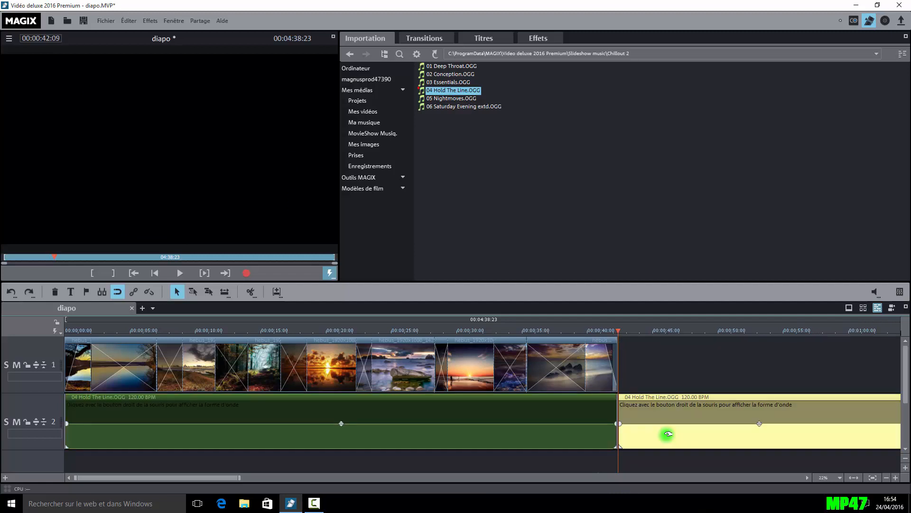
{"action": "left_click", "coordinate": [668, 433]}
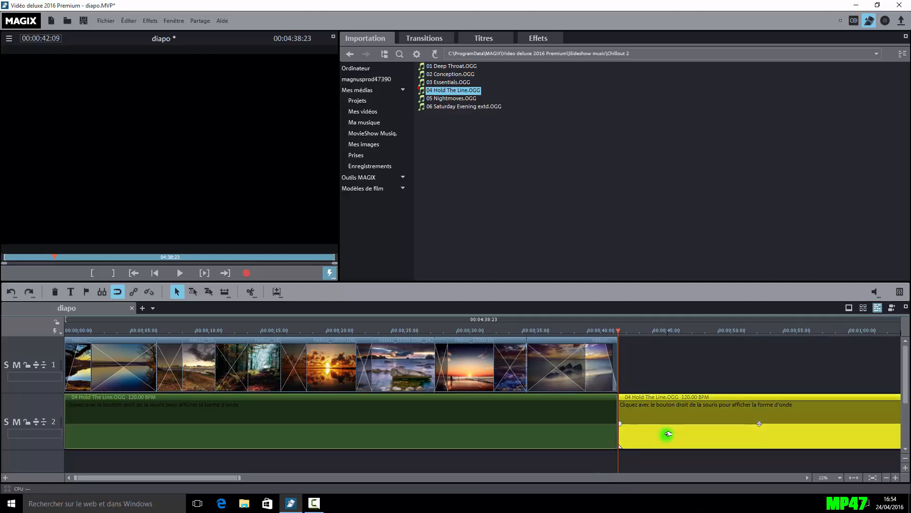
{"action": "key", "text": "Delete"}
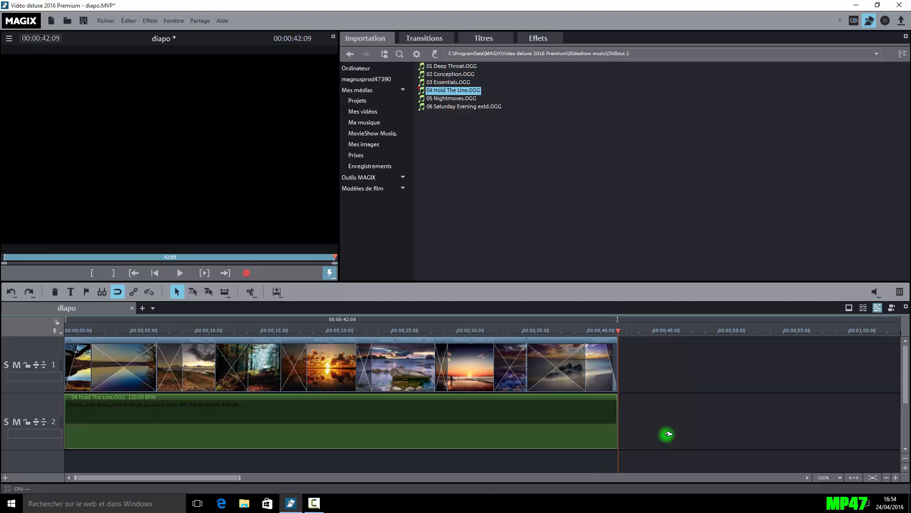
{"action": "left_click", "coordinate": [253, 297]}
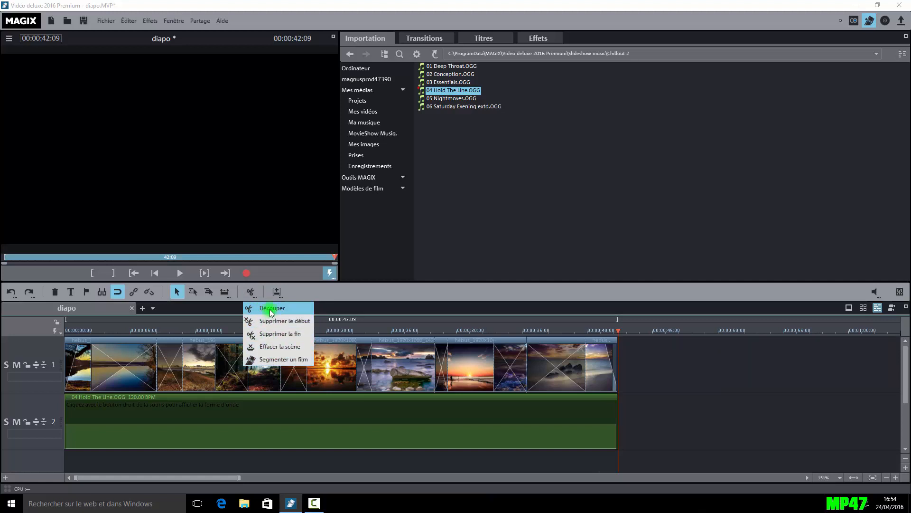
{"action": "left_click", "coordinate": [734, 436]}
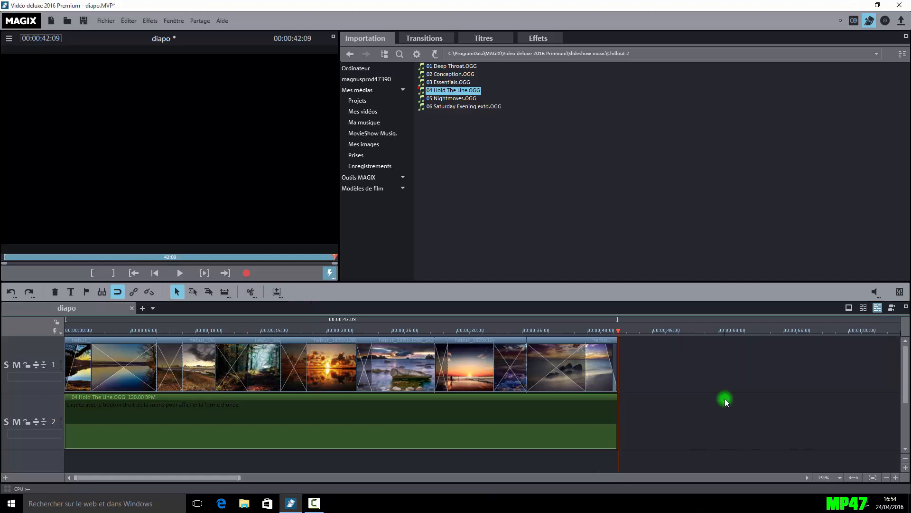
- Add a fade-in of about 2 seconds to the music clip's start and a short fade-out to its end
{"action": "left_click_drag", "start_coordinate": [617, 330], "coordinate": [471, 330]}
{"action": "left_click_drag", "start_coordinate": [393, 346], "coordinate": [281, 375]}
{"action": "left_click", "coordinate": [211, 419]}
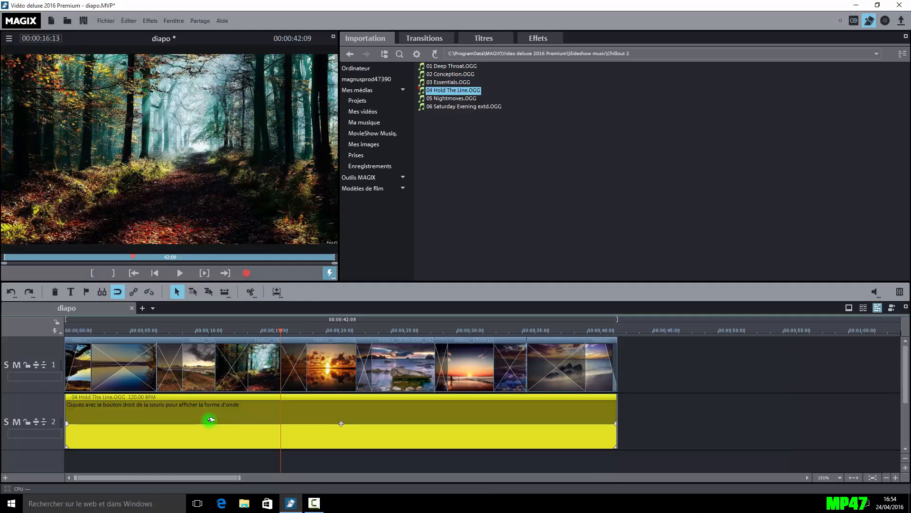
{"action": "left_click_drag", "start_coordinate": [66, 423], "coordinate": [90, 424]}
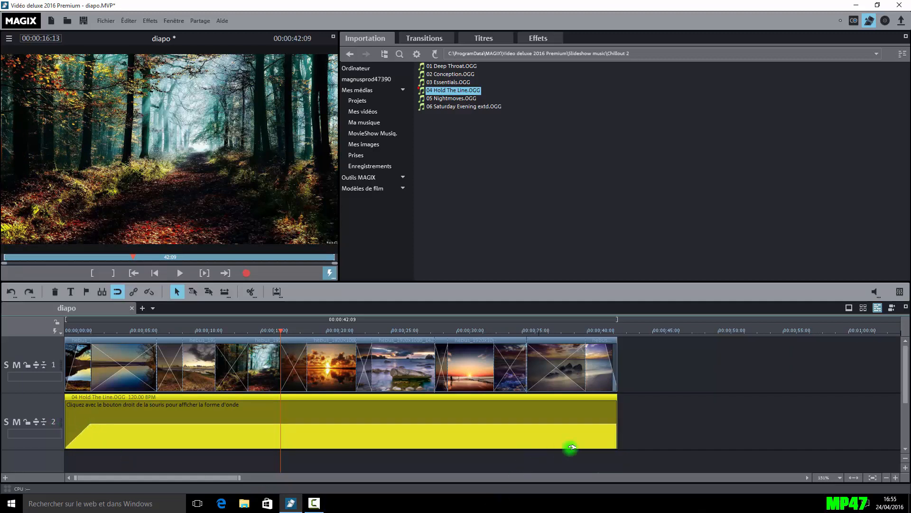
{"action": "left_click_drag", "start_coordinate": [617, 426], "coordinate": [604, 427]}
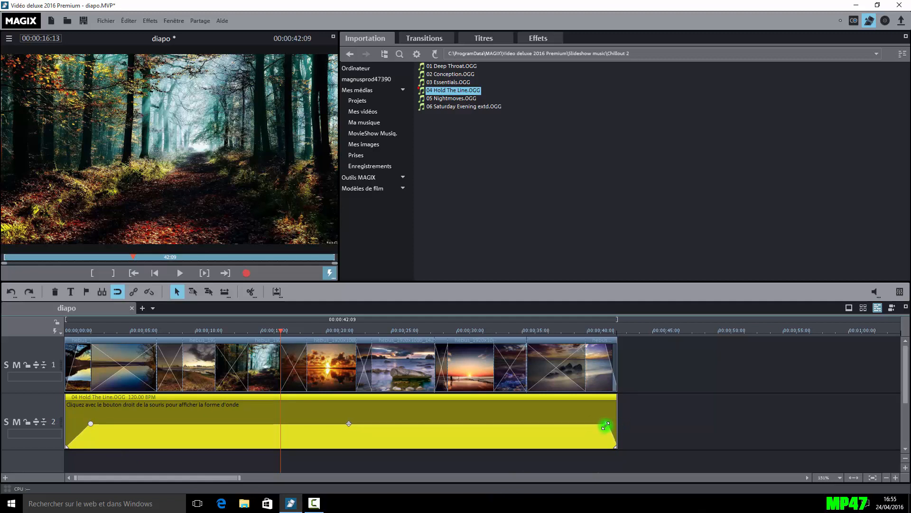
- Shorten the music clip's fade-in so it ends at 00:00:01:00, in line with the first photo's fade-in
{"action": "left_click", "coordinate": [78, 333]}
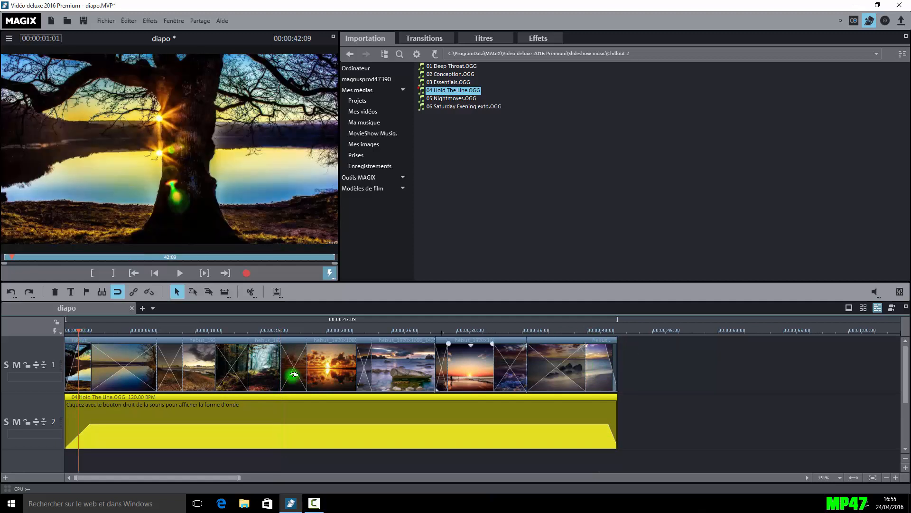
{"action": "left_click_drag", "start_coordinate": [78, 332], "coordinate": [78, 332]}
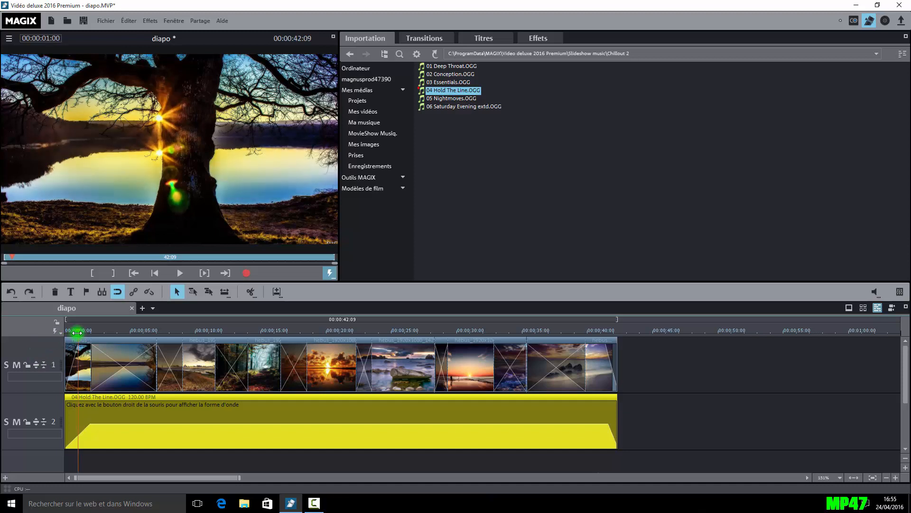
{"action": "left_click", "coordinate": [906, 467]}
{"action": "left_click", "coordinate": [905, 463]}
{"action": "left_click", "coordinate": [906, 460]}
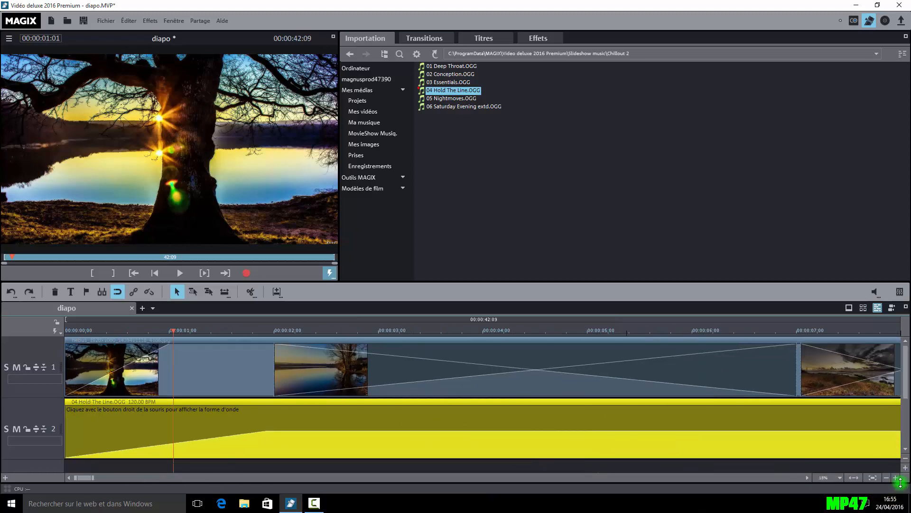
{"action": "left_click", "coordinate": [895, 478]}
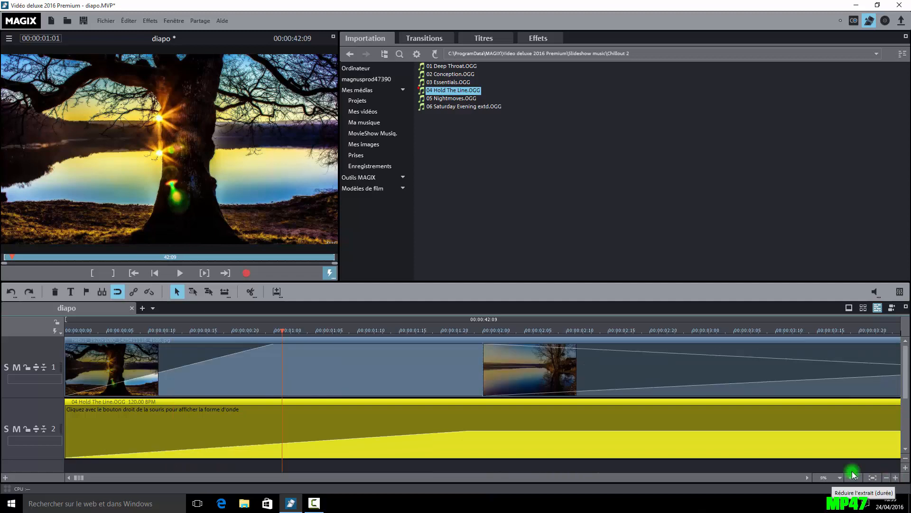
{"action": "left_click_drag", "start_coordinate": [280, 331], "coordinate": [274, 330]}
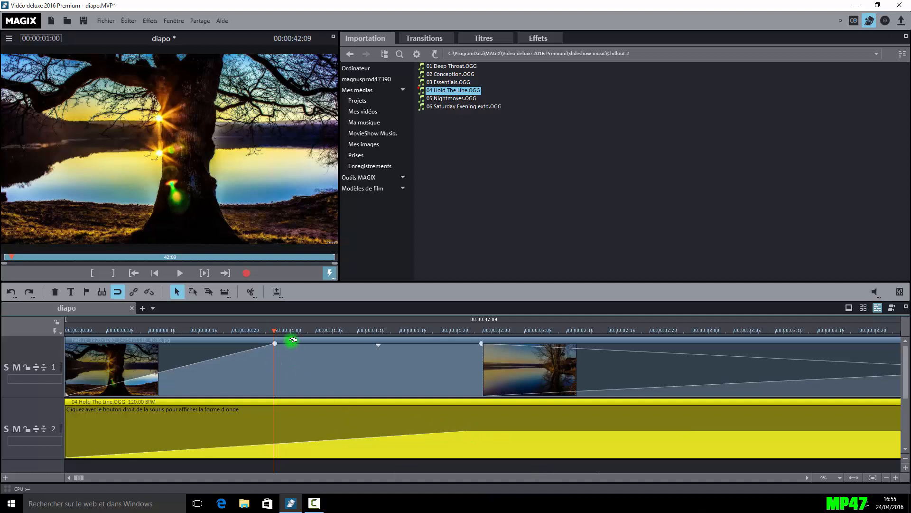
{"action": "left_click_drag", "start_coordinate": [467, 431], "coordinate": [274, 423]}
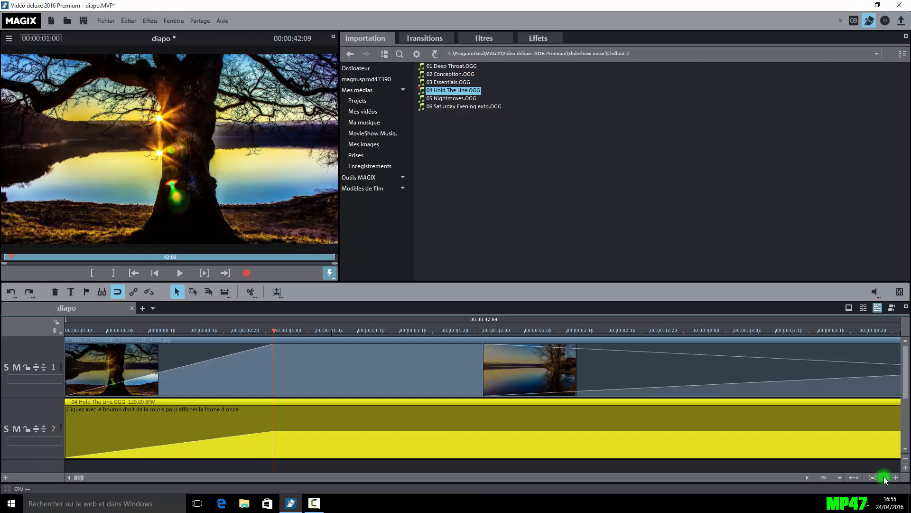
- Move the start of the music clip's fade-out to 00:00:41:09, in line with the last photo's fade-out
{"action": "left_click", "coordinate": [905, 459]}
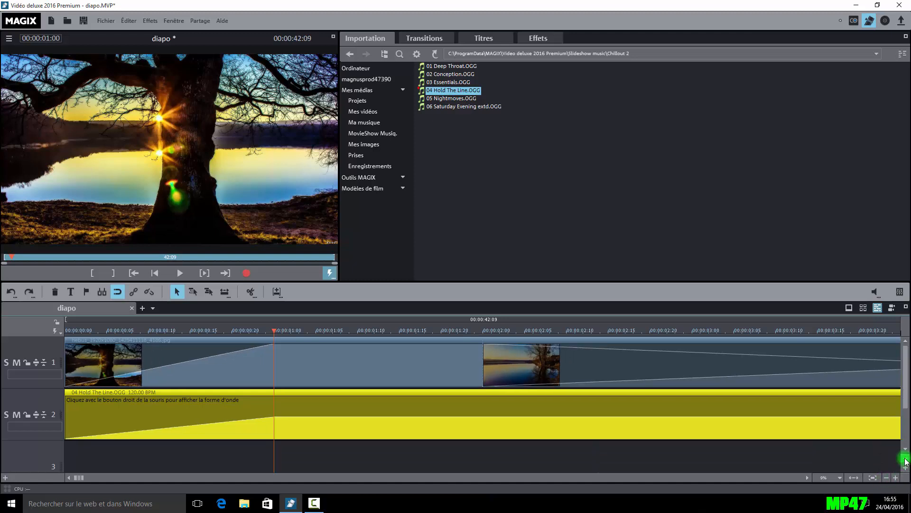
{"action": "left_click", "coordinate": [873, 477]}
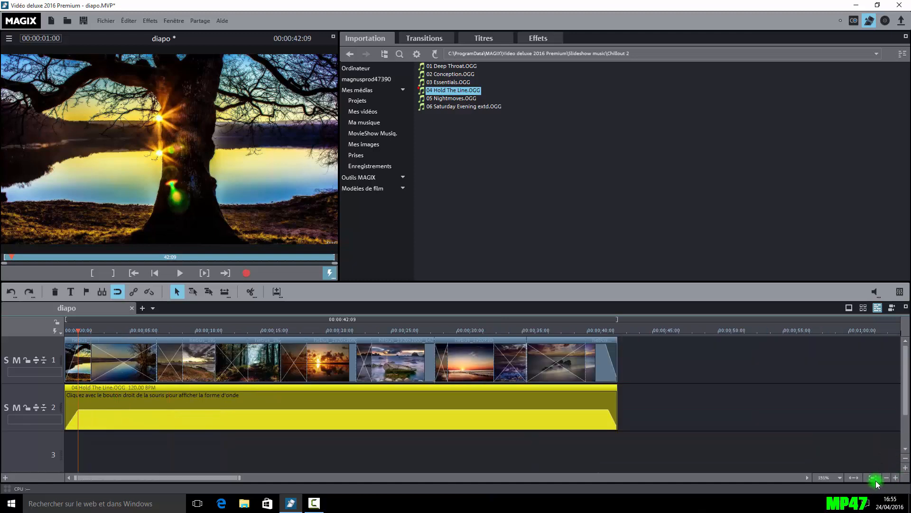
{"action": "left_click", "coordinate": [587, 329]}
{"action": "left_click_drag", "start_coordinate": [588, 330], "coordinate": [606, 329]}
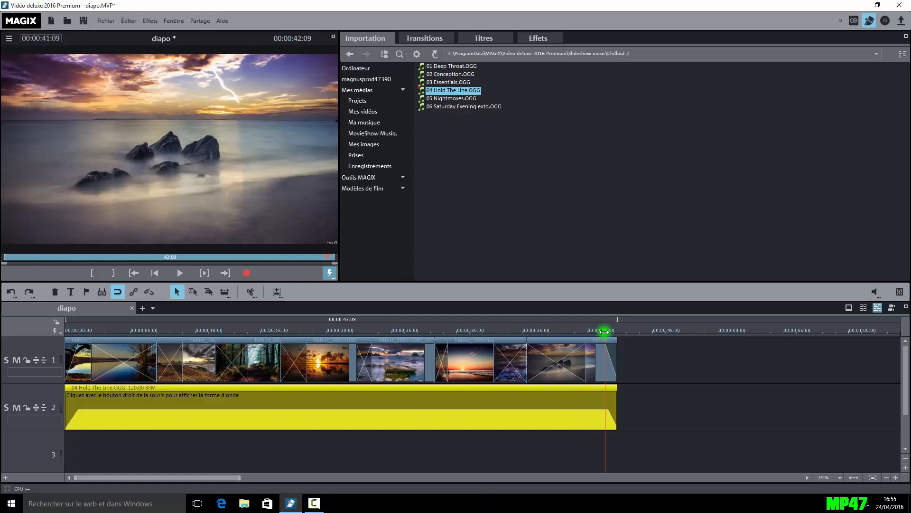
{"action": "left_click", "coordinate": [896, 478]}
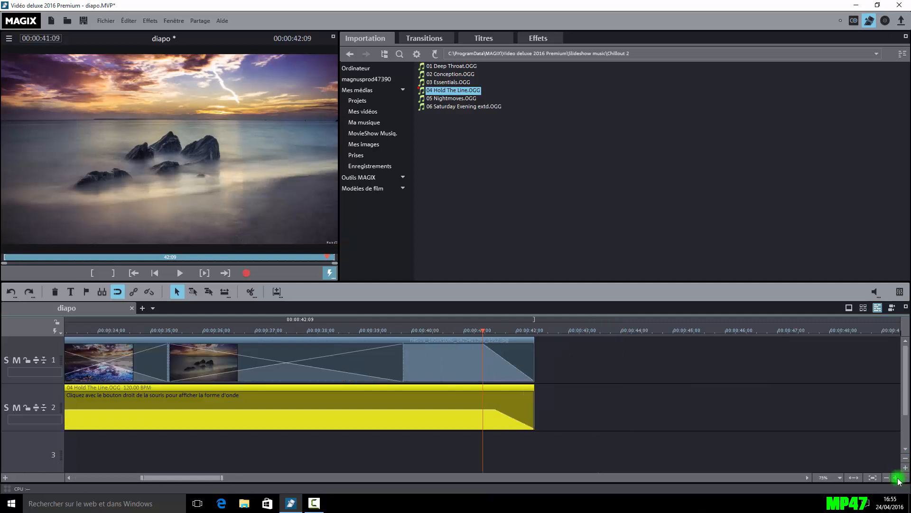
{"action": "left_click", "coordinate": [896, 478]}
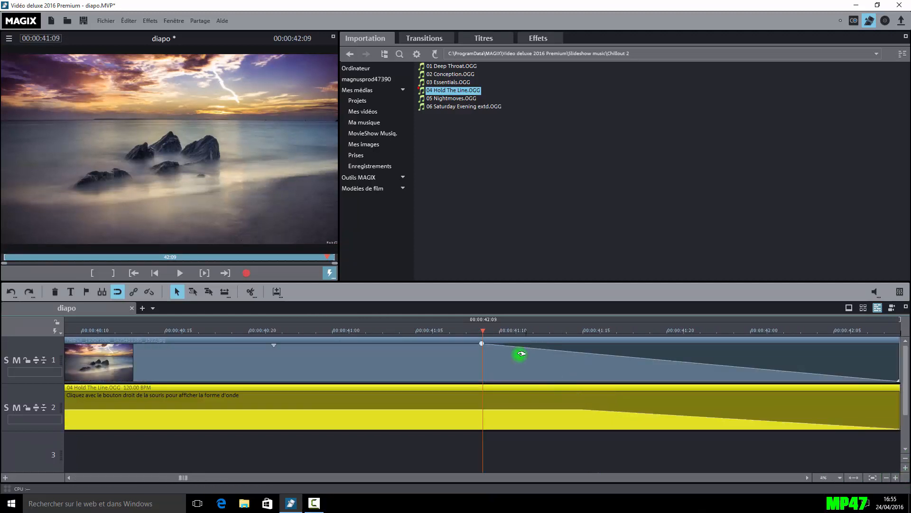
{"action": "left_click_drag", "start_coordinate": [582, 411], "coordinate": [484, 417]}
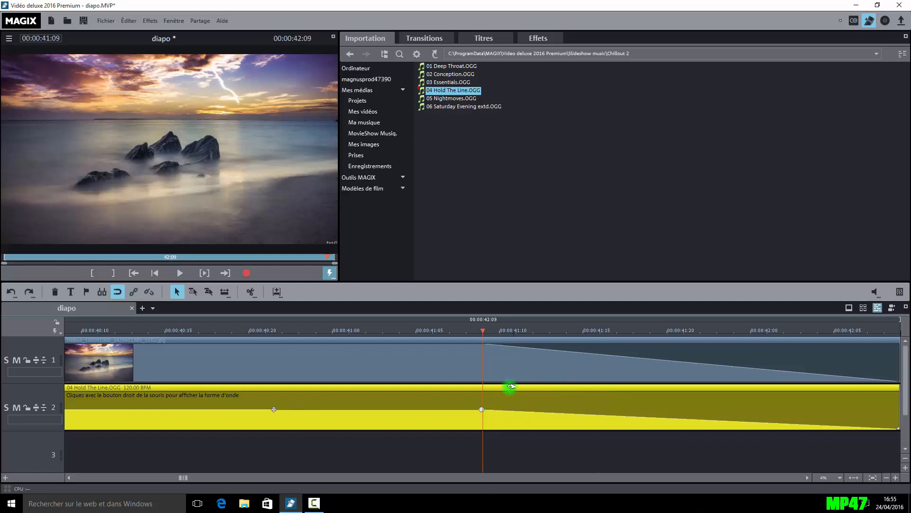
- Play the slideshow from its beginning and again from 00:00:39:21 to check the music's fade-in and fade-out
{"action": "left_click", "coordinate": [887, 477]}
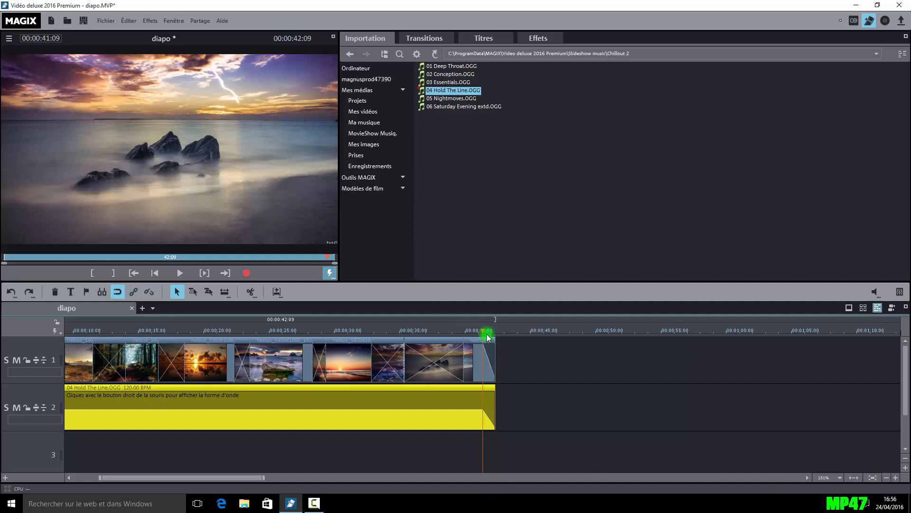
{"action": "left_click_drag", "start_coordinate": [259, 479], "coordinate": [184, 482]}
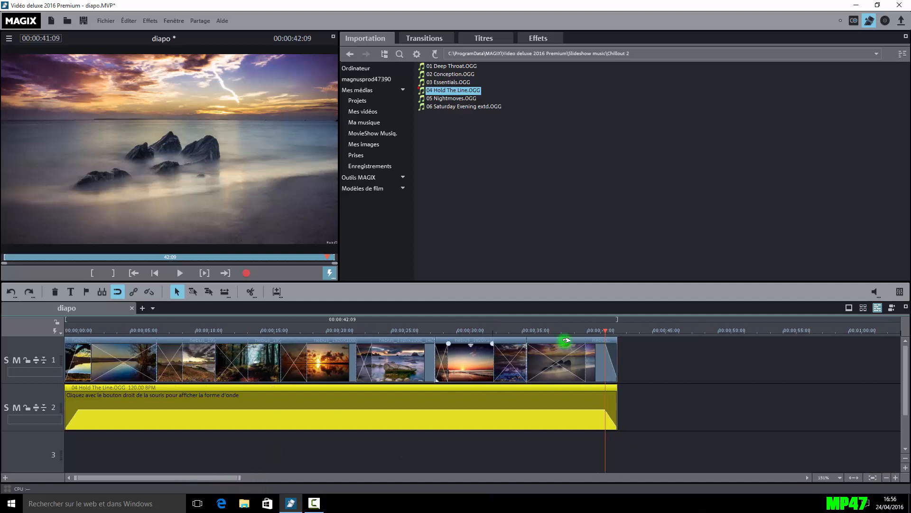
{"action": "left_click_drag", "start_coordinate": [603, 332], "coordinate": [36, 356]}
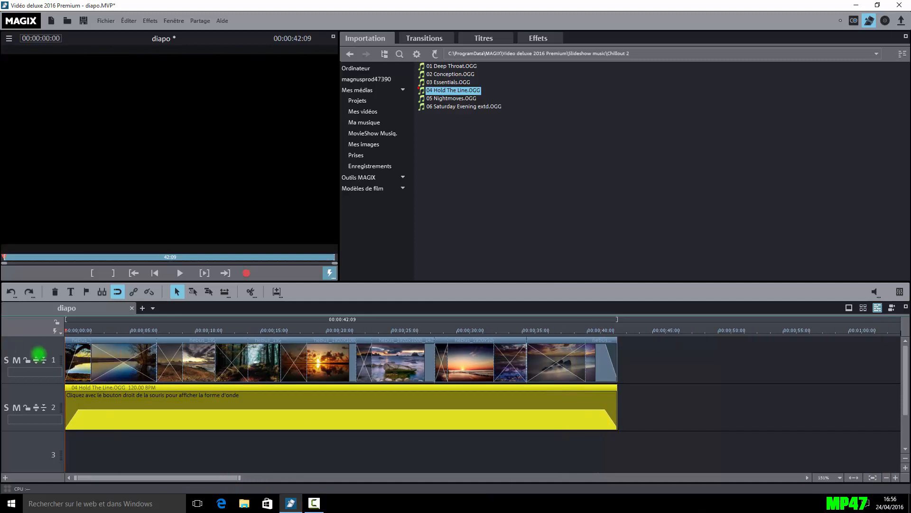
{"action": "left_click", "coordinate": [182, 273]}
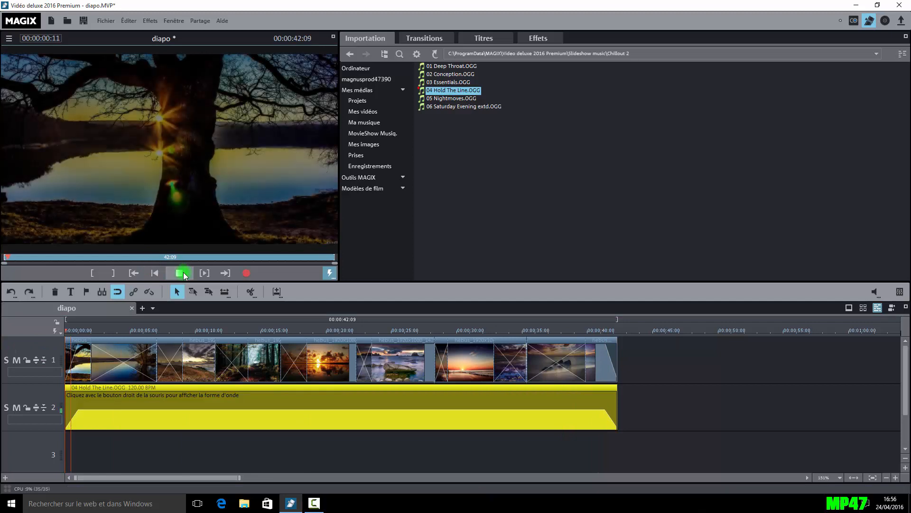
{"action": "left_click", "coordinate": [183, 272]}
{"action": "mouse_move", "coordinate": [71, 427]}
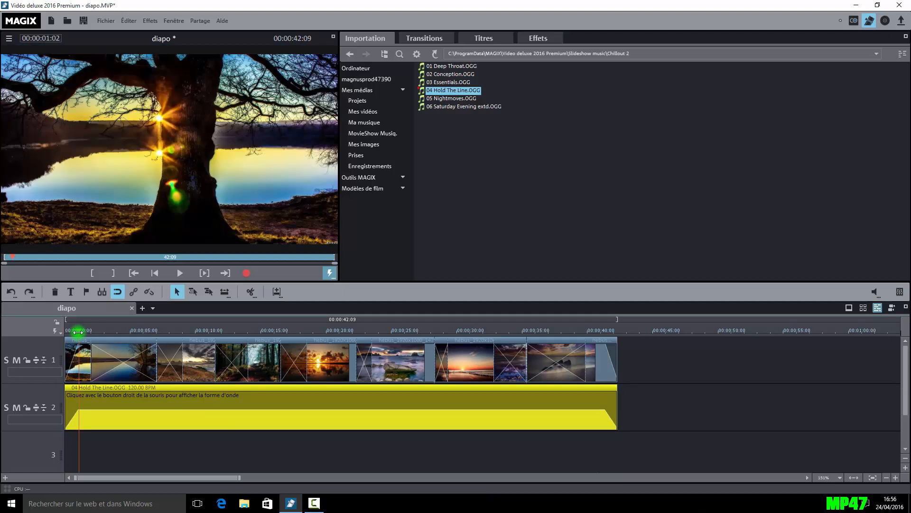
{"action": "left_click", "coordinate": [179, 274]}
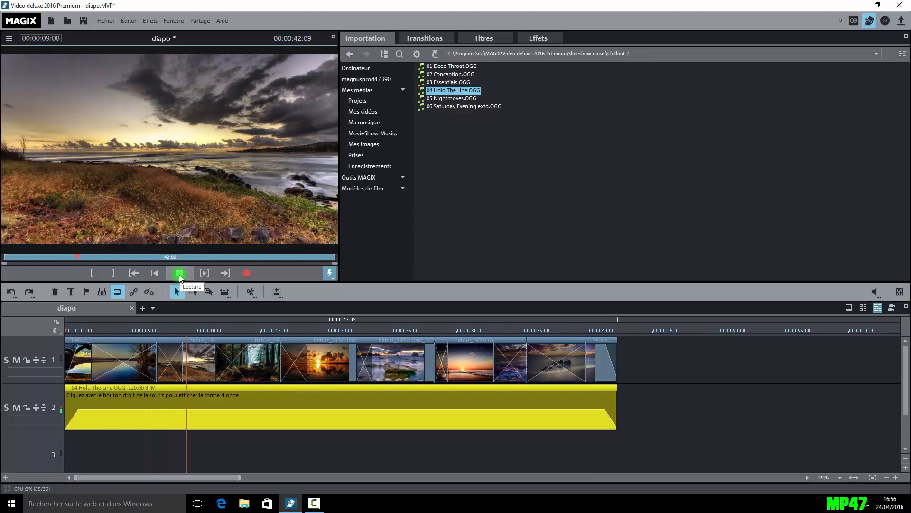
{"action": "left_click", "coordinate": [179, 274]}
{"action": "left_click", "coordinate": [587, 331]}
{"action": "left_click", "coordinate": [180, 273]}
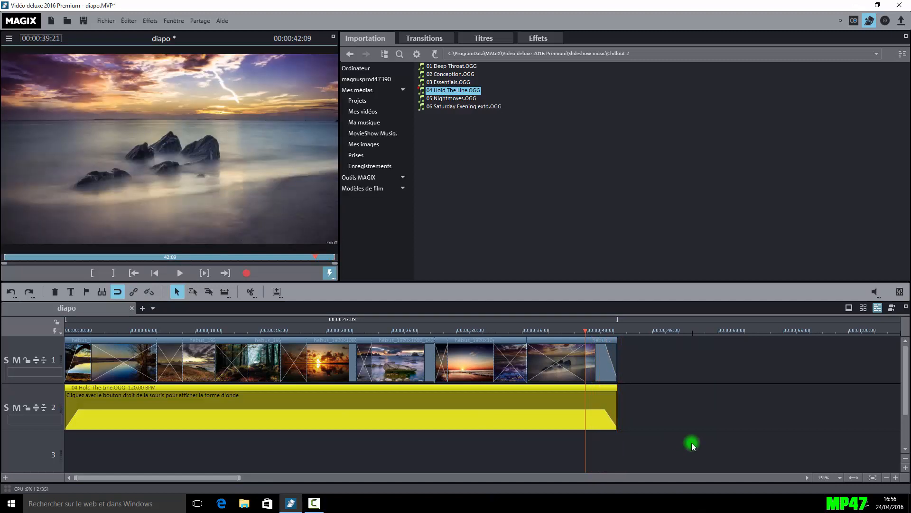
- Open audio recording and select the USB PnP Sound Device microphone as driver with DAT recording quality
{"action": "mouse_move", "coordinate": [399, 413]}
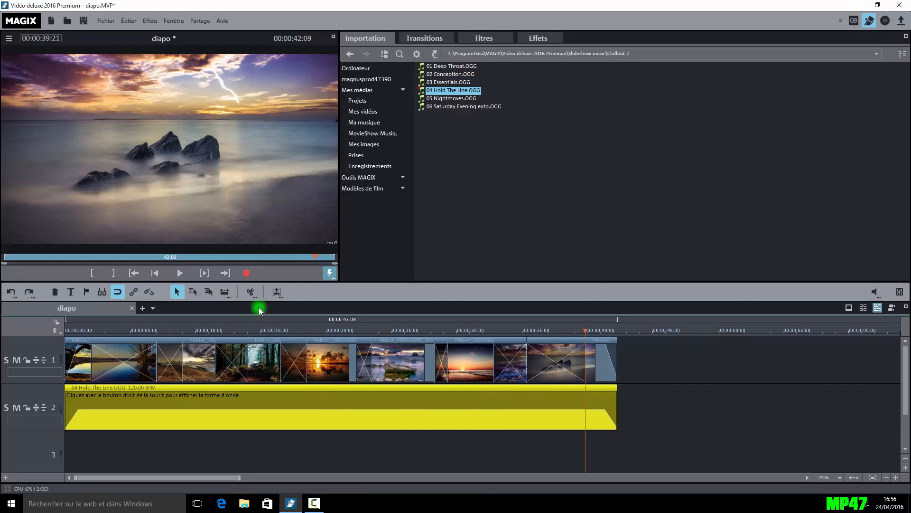
{"action": "left_click", "coordinate": [247, 273]}
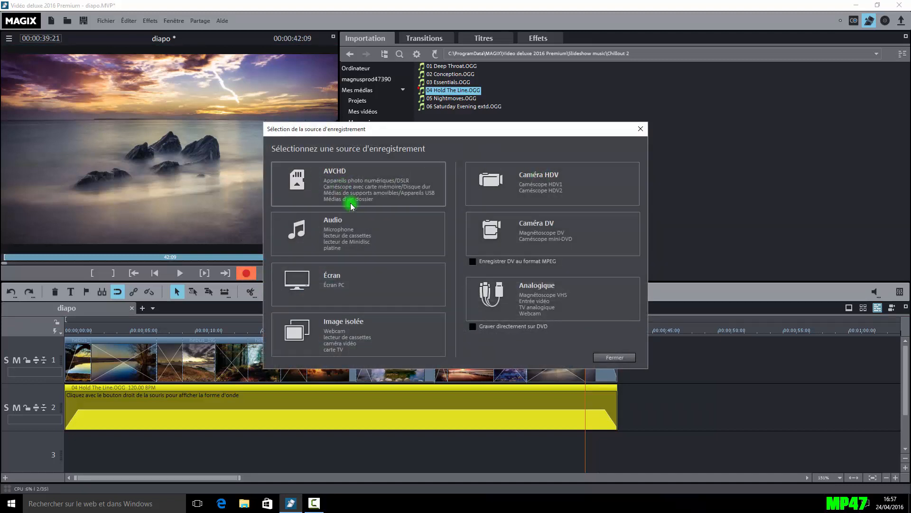
{"action": "left_click", "coordinate": [349, 231]}
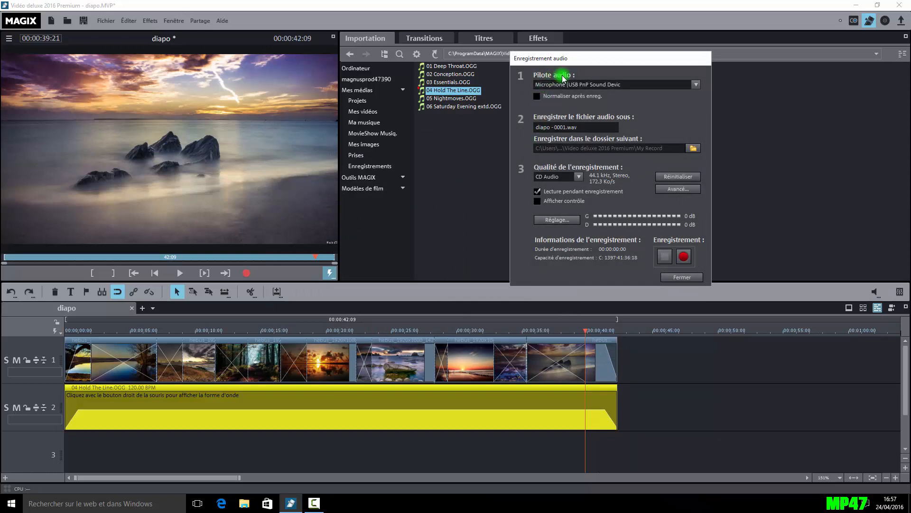
{"action": "left_click", "coordinate": [696, 85]}
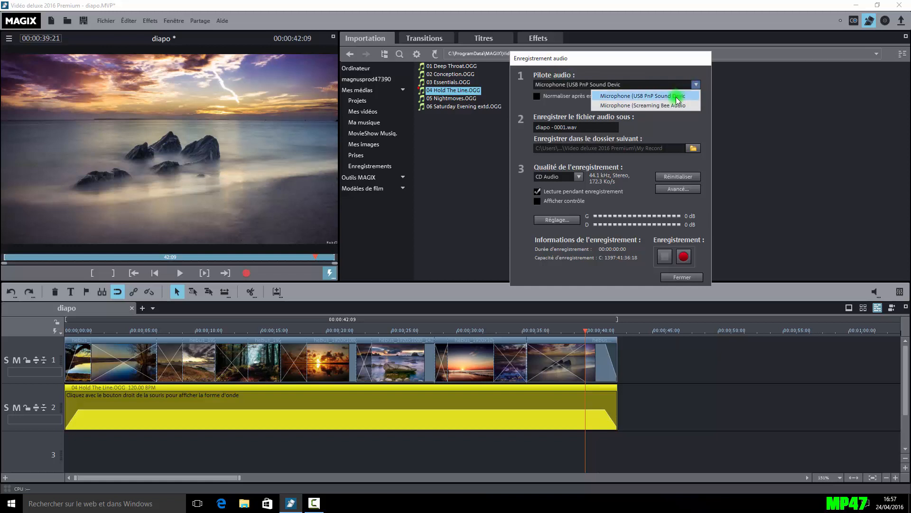
{"action": "left_click", "coordinate": [677, 97]}
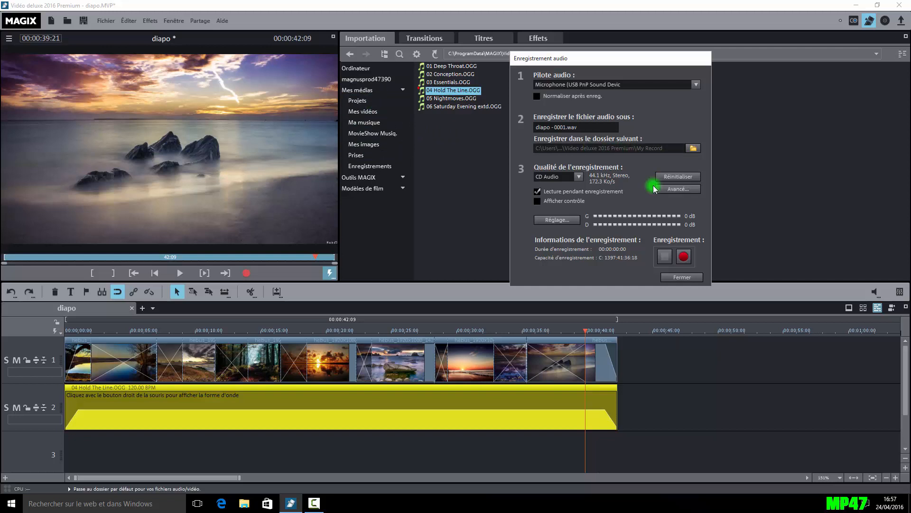
{"action": "left_click", "coordinate": [579, 179]}
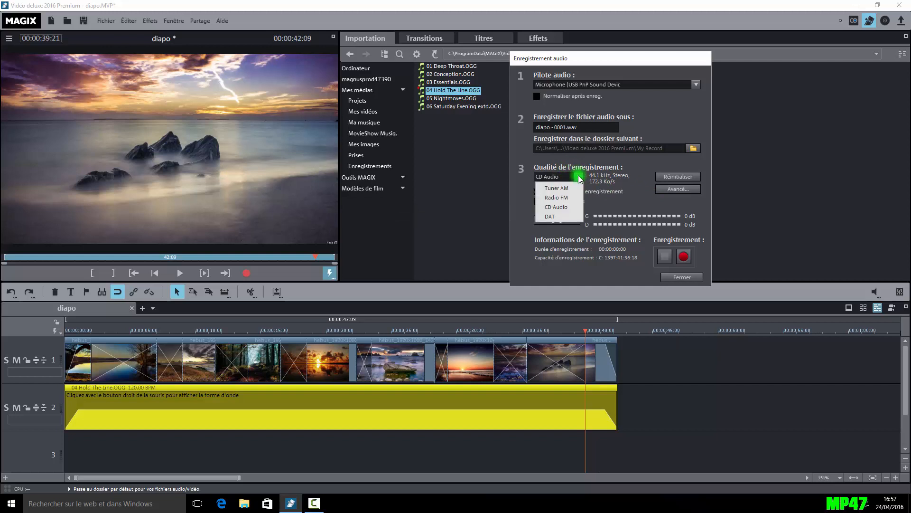
{"action": "left_click", "coordinate": [576, 215]}
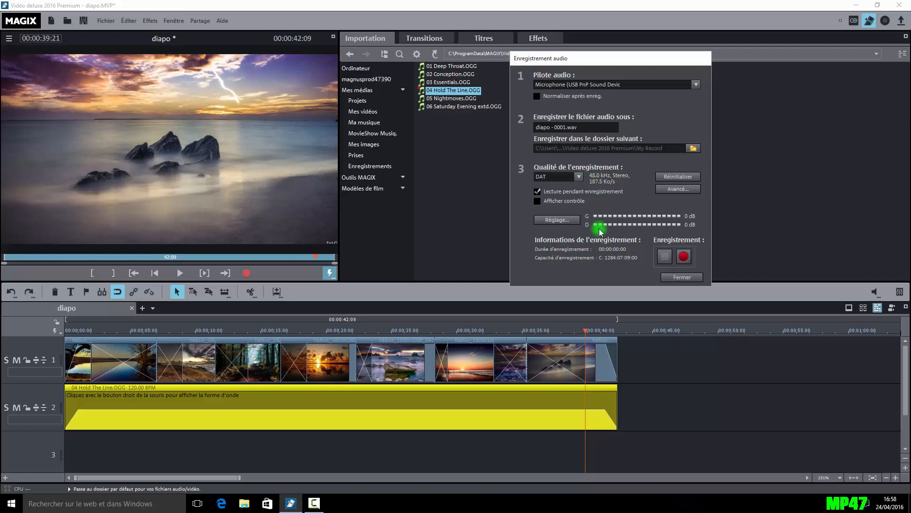
- Check the microphone in the Windows recording devices and enable the "Afficher contrôle" option to monitor the input level
{"action": "left_click", "coordinate": [559, 217]}
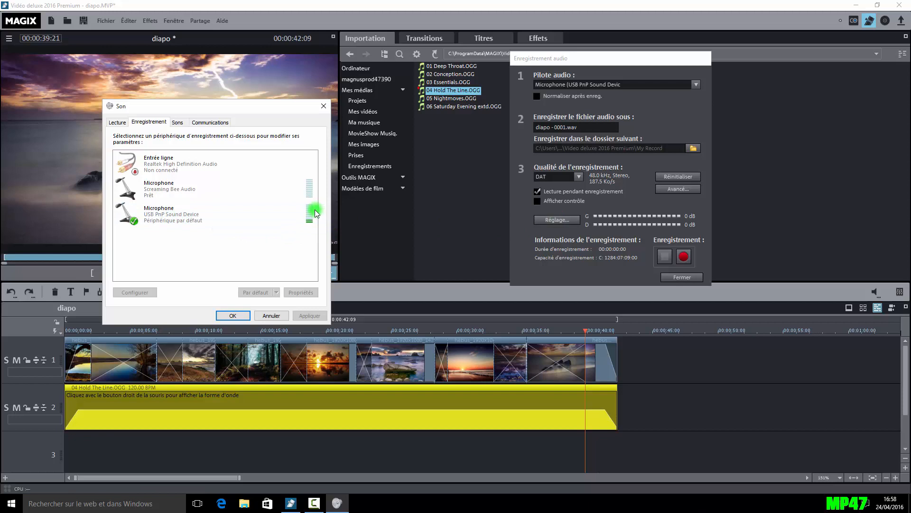
{"action": "left_click", "coordinate": [227, 315]}
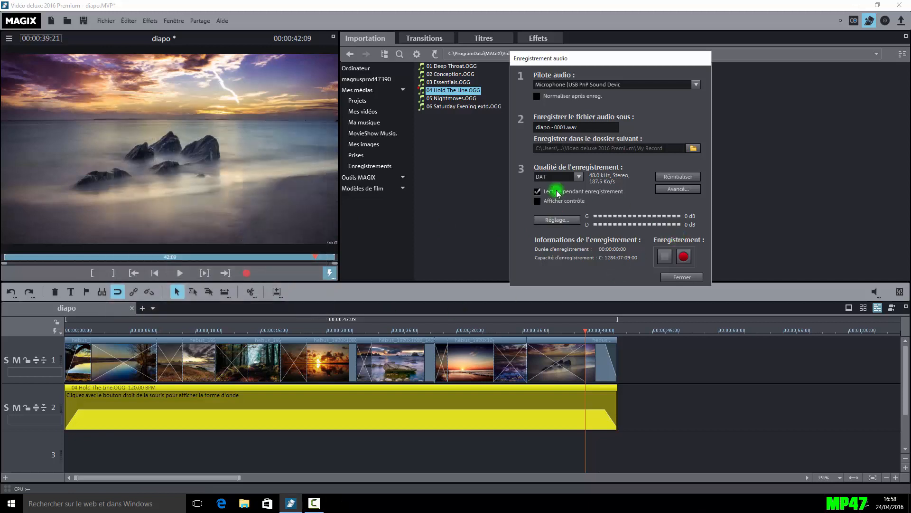
{"action": "left_click", "coordinate": [537, 202]}
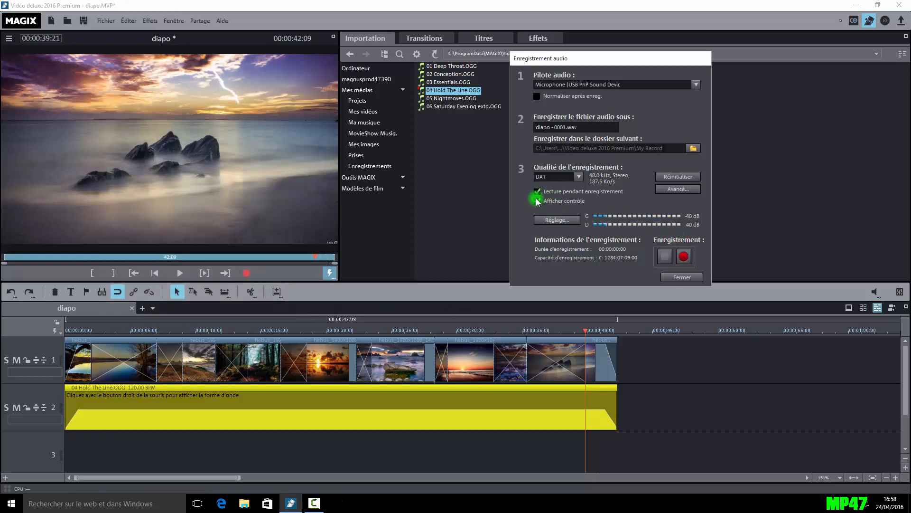
{"action": "left_click", "coordinate": [570, 221]}
{"action": "left_click_drag", "start_coordinate": [608, 220], "coordinate": [598, 222]}
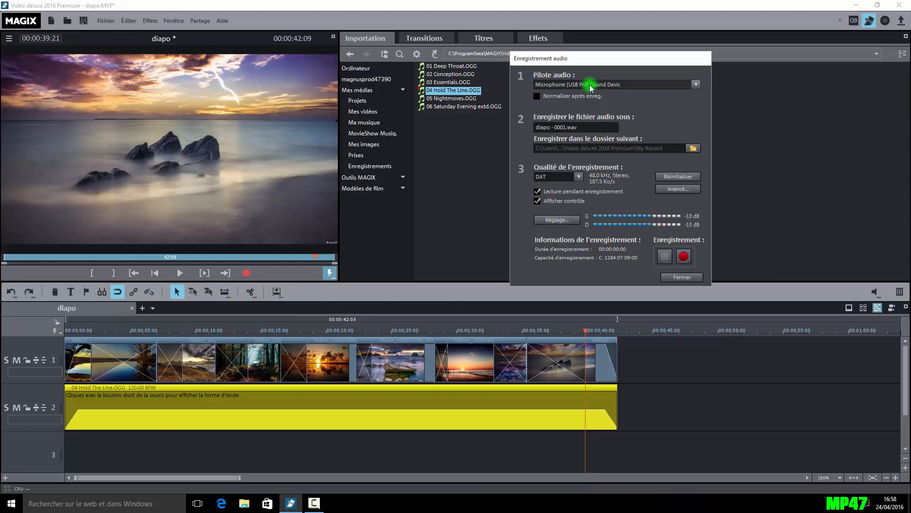
{"action": "left_click", "coordinate": [624, 196]}
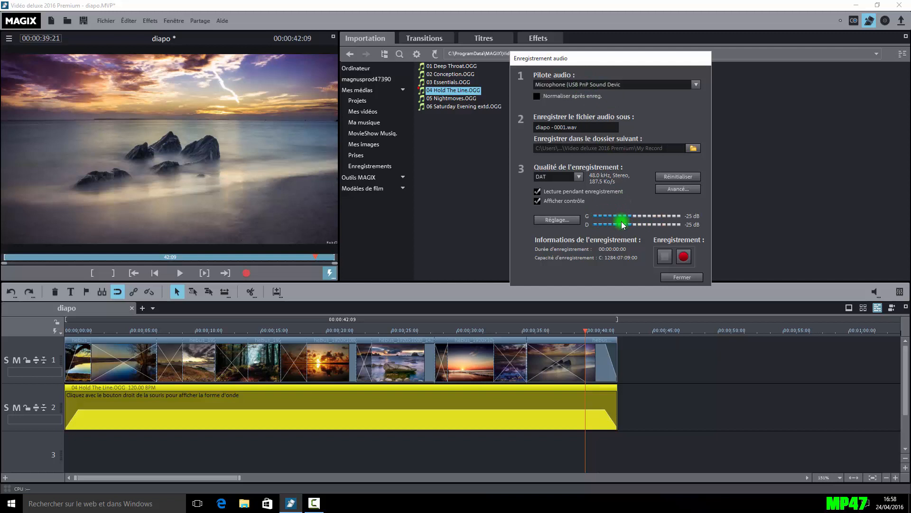
{"action": "mouse_move", "coordinate": [625, 223]}
{"action": "left_mouse_down"}
{"action": "mouse_move", "coordinate": [637, 221]}
{"action": "mouse_move", "coordinate": [594, 214]}
{"action": "mouse_move", "coordinate": [620, 228]}
{"action": "left_mouse_up"}
- Record a voice commentary from the second photo's end, 00:00:07:01, to about 00:00:11:13 and keep the take
{"action": "mouse_move", "coordinate": [586, 328]}
{"action": "left_mouse_down"}
{"action": "mouse_move", "coordinate": [360, 364]}
{"action": "mouse_move", "coordinate": [187, 372]}
{"action": "mouse_move", "coordinate": [155, 387]}
{"action": "mouse_move", "coordinate": [119, 387]}
{"action": "mouse_move", "coordinate": [156, 387]}
{"action": "left_mouse_up"}
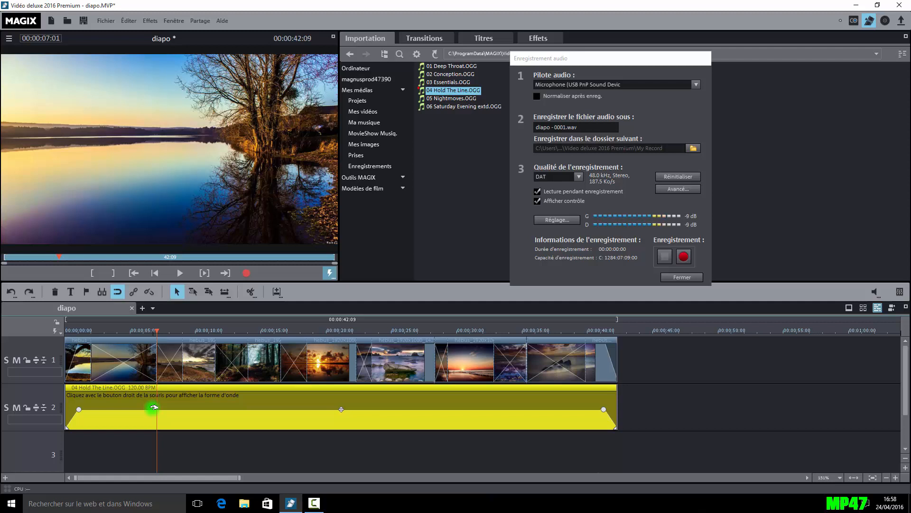
{"action": "left_click", "coordinate": [683, 257]}
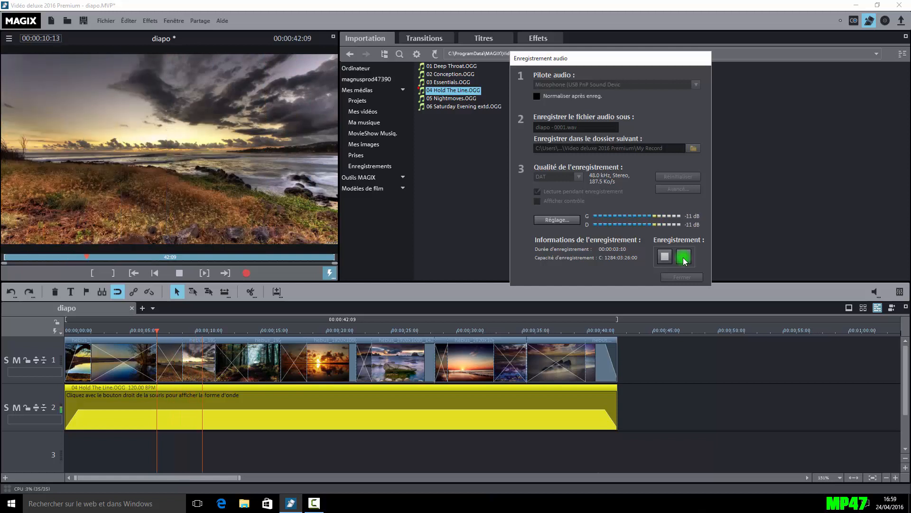
{"action": "left_click", "coordinate": [665, 258]}
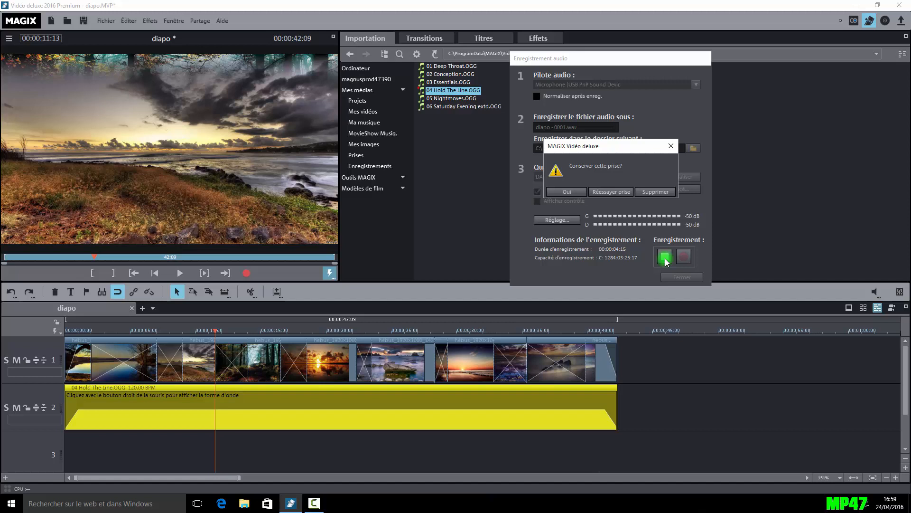
{"action": "left_click", "coordinate": [568, 193]}
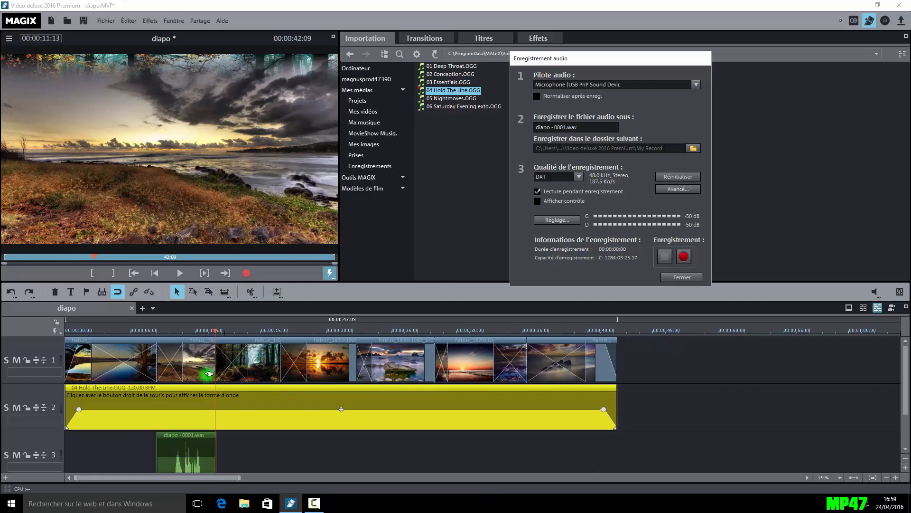
- Zoom in on the recorded commentary and play it from 00:00:07:01 to check the voice against its waveform
{"action": "left_click_drag", "start_coordinate": [222, 336], "coordinate": [156, 332]}
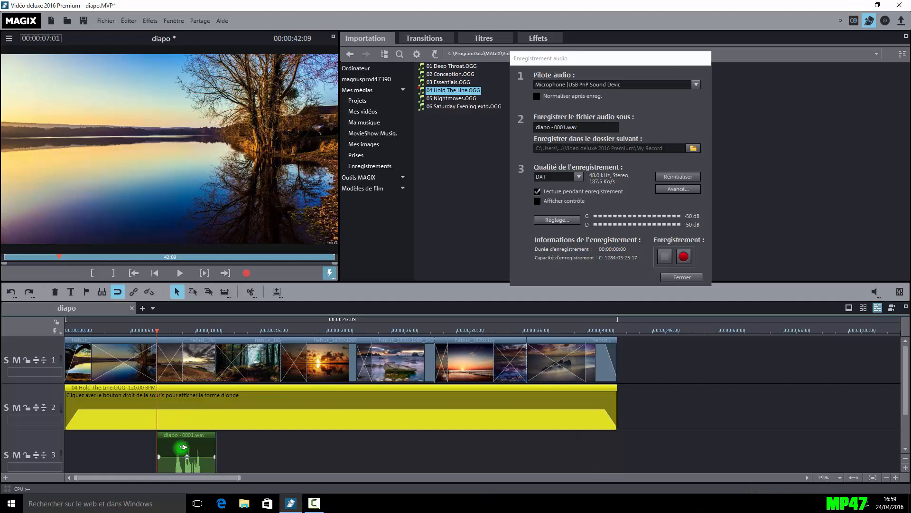
{"action": "left_click", "coordinate": [897, 479]}
{"action": "left_click", "coordinate": [896, 478]}
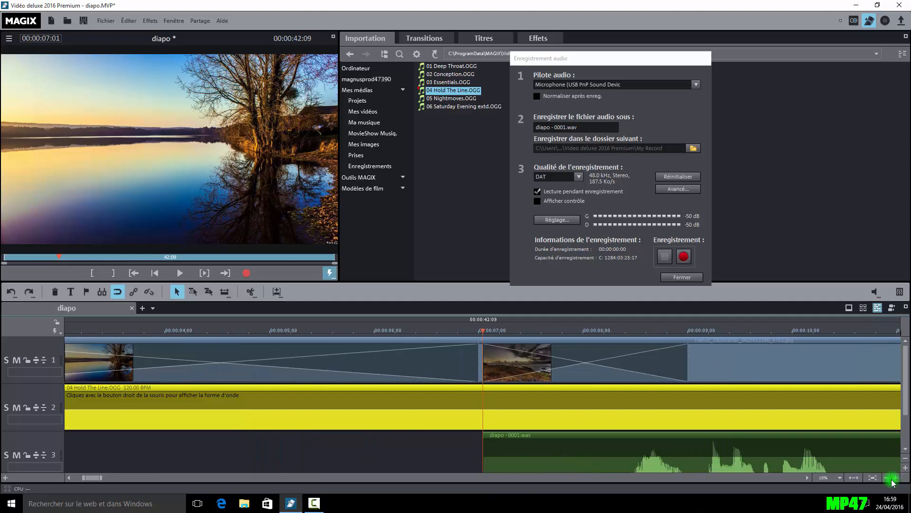
{"action": "left_click_drag", "start_coordinate": [90, 478], "coordinate": [99, 478]}
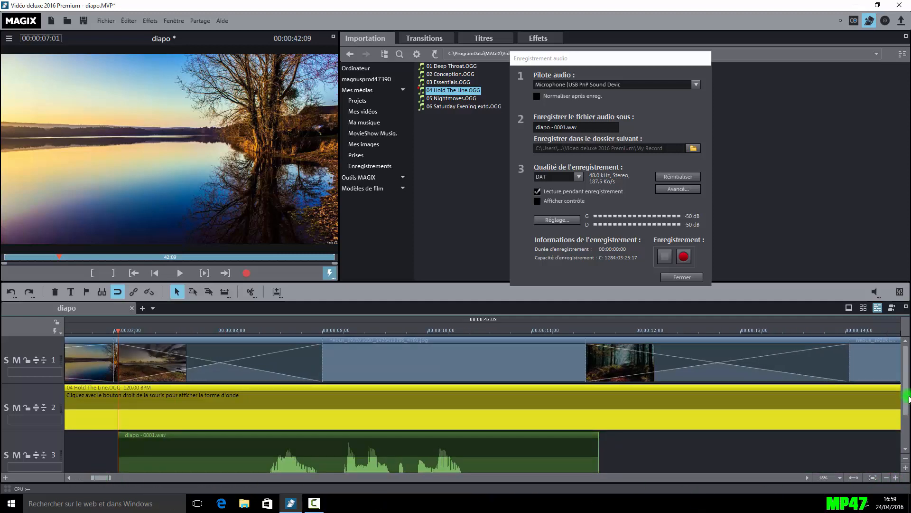
{"action": "left_click", "coordinate": [905, 458]}
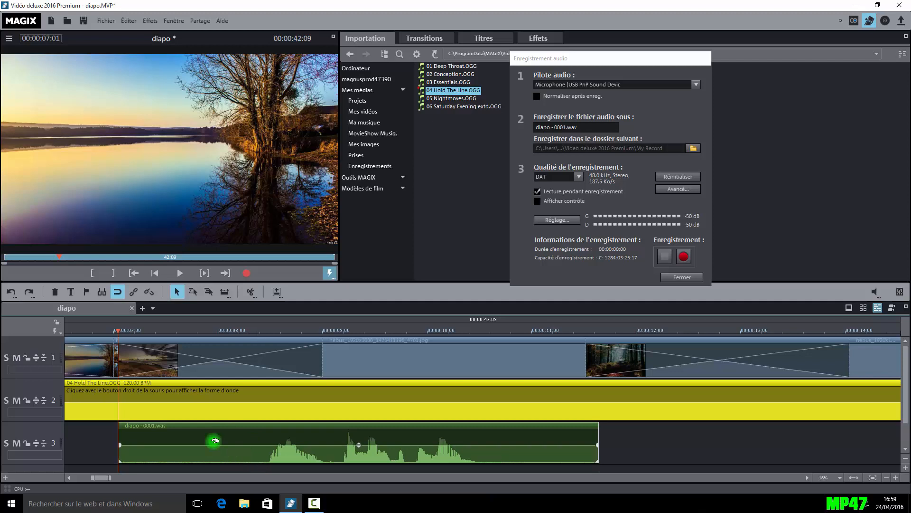
{"action": "left_click", "coordinate": [180, 274]}
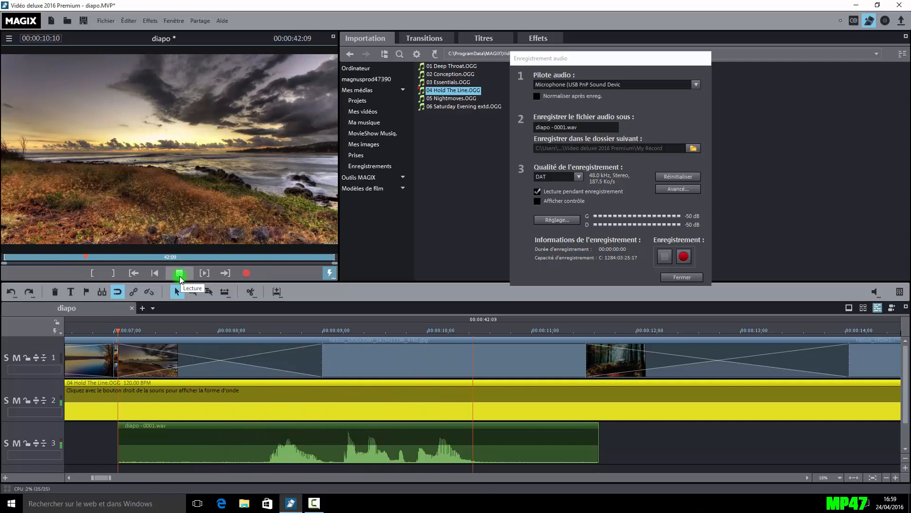
{"action": "left_click", "coordinate": [180, 275]}
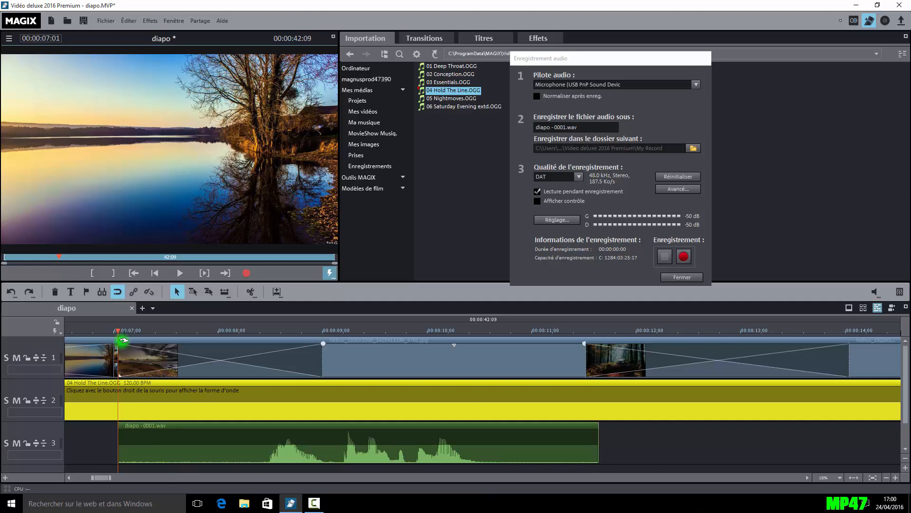
- Split the commentary clip at 00:00:08:10, just before the voice starts, and delete the silent beginning
{"action": "left_click_drag", "start_coordinate": [116, 333], "coordinate": [260, 354]}
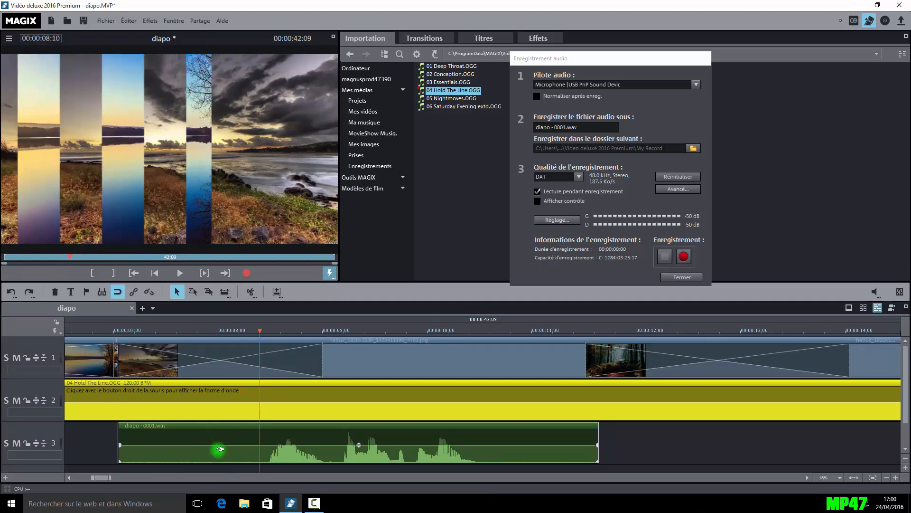
{"action": "left_click", "coordinate": [219, 448]}
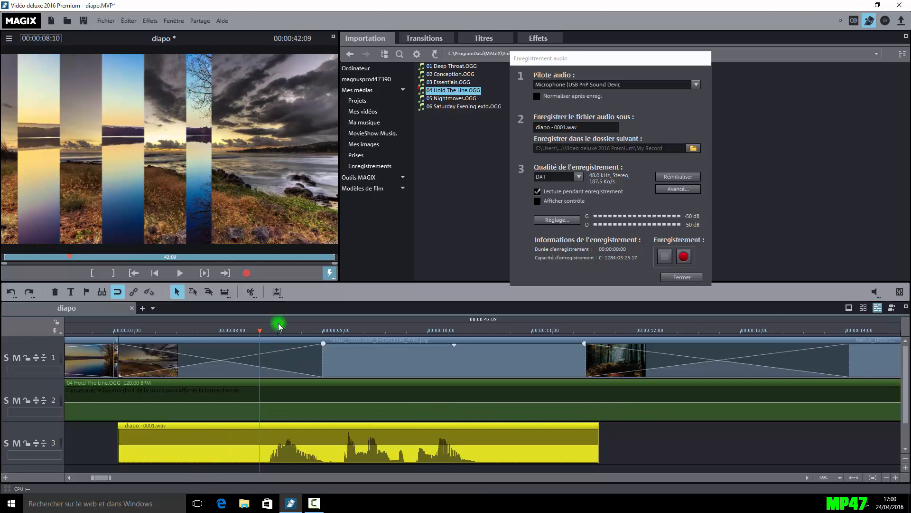
{"action": "left_click", "coordinate": [250, 292]}
{"action": "left_click", "coordinate": [229, 459]}
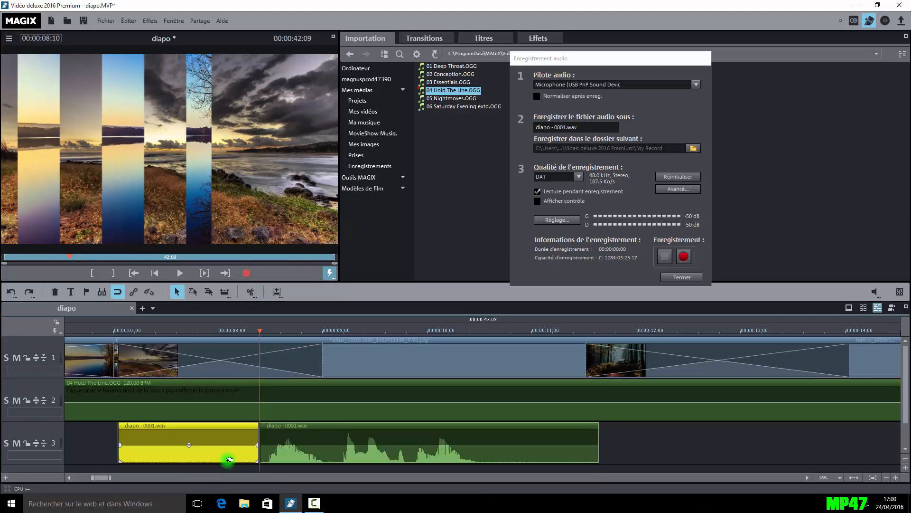
{"action": "key", "text": "Delete"}
- Split the commentary clip at 00:00:10:14, just after the voice ends, and delete the silent remainder
{"action": "left_click_drag", "start_coordinate": [263, 334], "coordinate": [485, 368]}
{"action": "left_click", "coordinate": [517, 441]}
{"action": "key", "text": "t"}
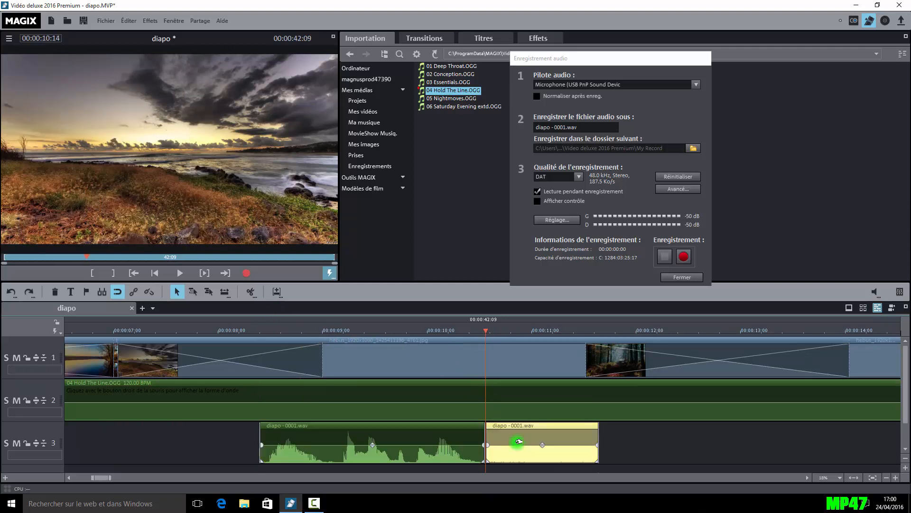
{"action": "left_click", "coordinate": [519, 442]}
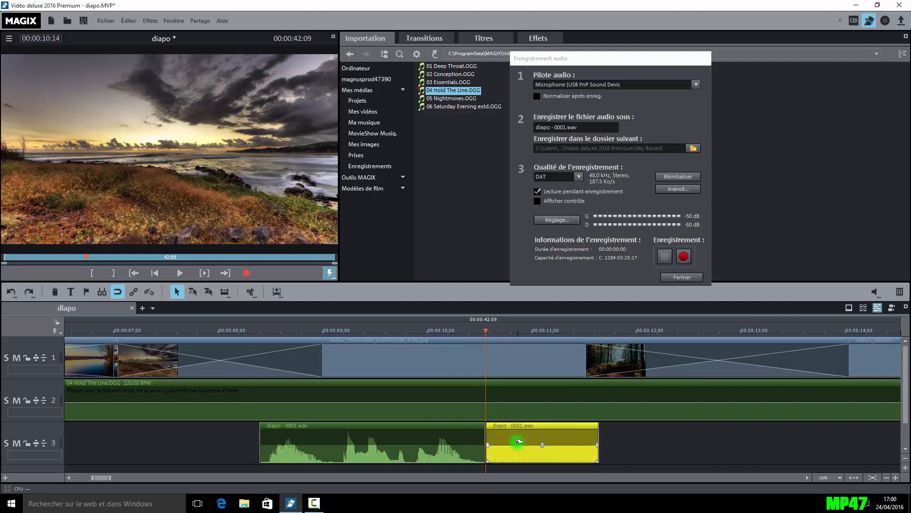
{"action": "key", "text": "Delete"}
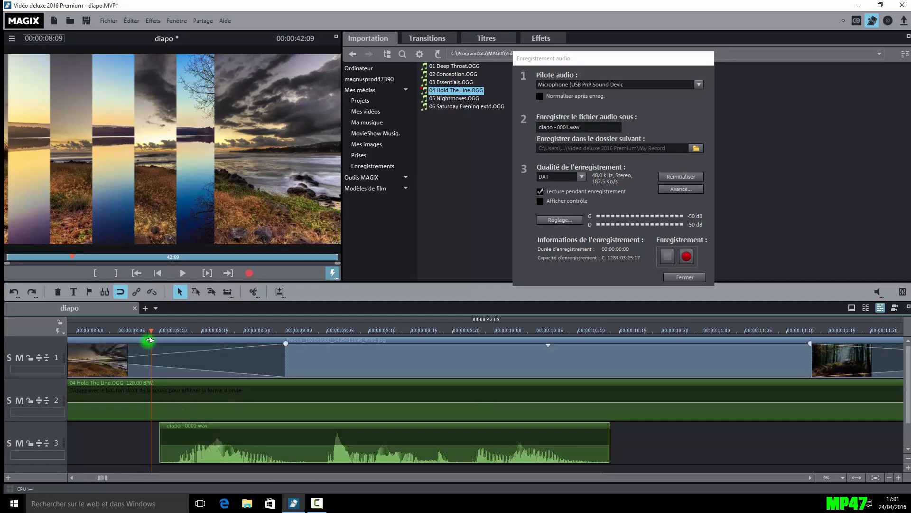
- Place the playback marker at the commentary's start, 00:00:08:10, and enable the volume curve on the 04 Hold The Line.OGG music clip
{"action": "left_click", "coordinate": [156, 332]}
{"action": "left_click", "coordinate": [181, 395]}
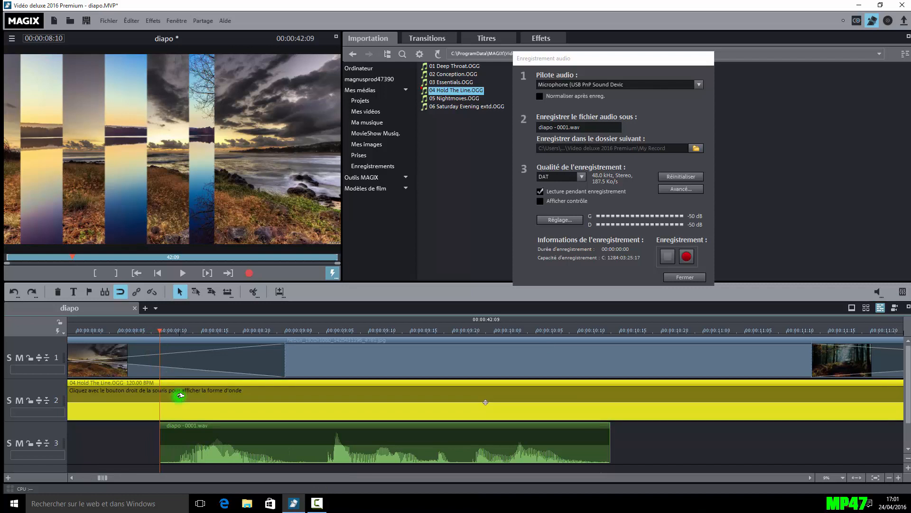
{"action": "right_click", "coordinate": [180, 395]}
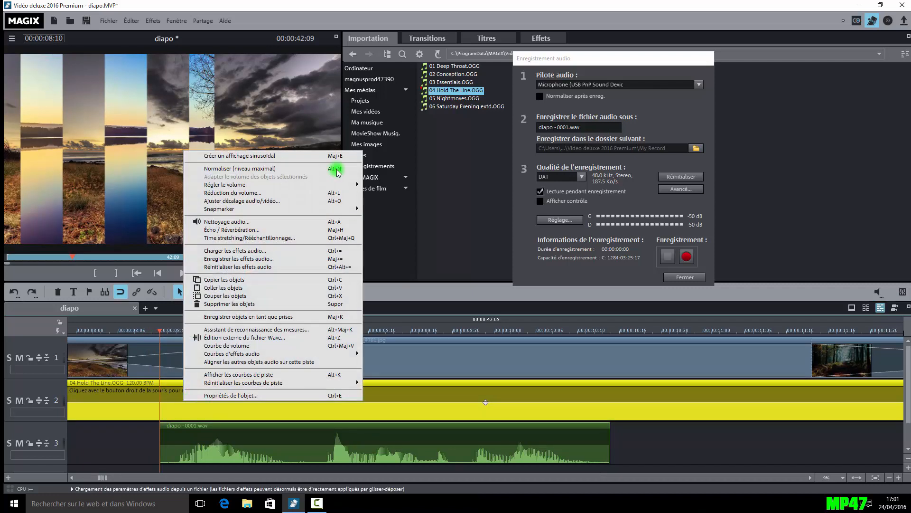
{"action": "mouse_move", "coordinate": [305, 184]}
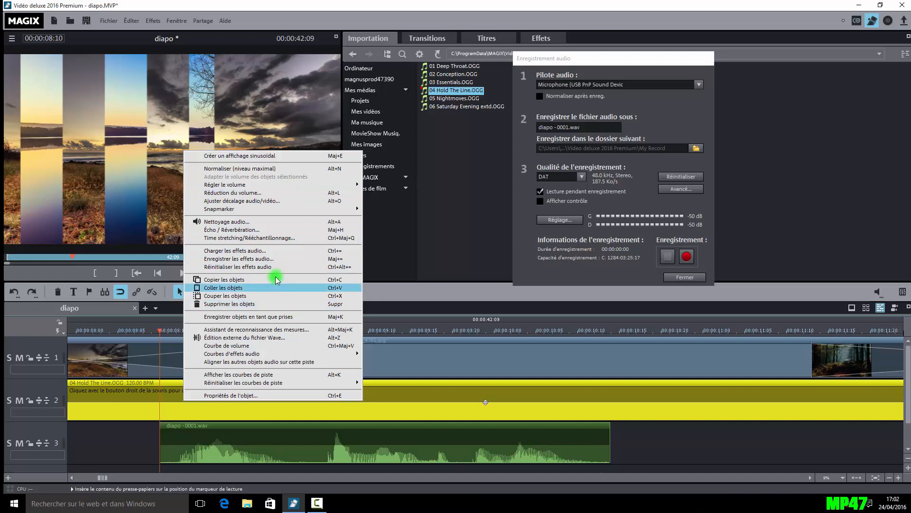
{"action": "left_click", "coordinate": [264, 347]}
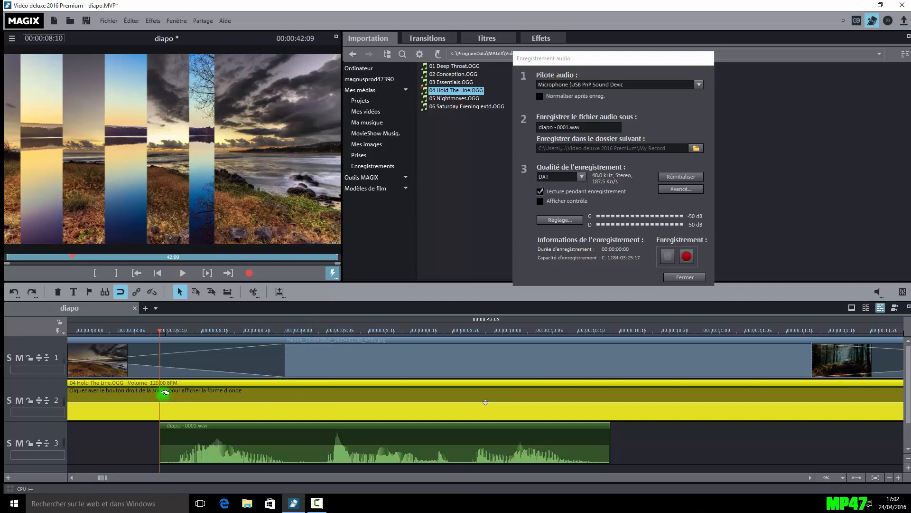
- Duck the music under the voice with volume curve points at 00:00:08:06, 00:00:08:10 and the commentary's end, restoring full volume at 00:00:10:20
{"action": "left_click_drag", "start_coordinate": [159, 333], "coordinate": [128, 334]}
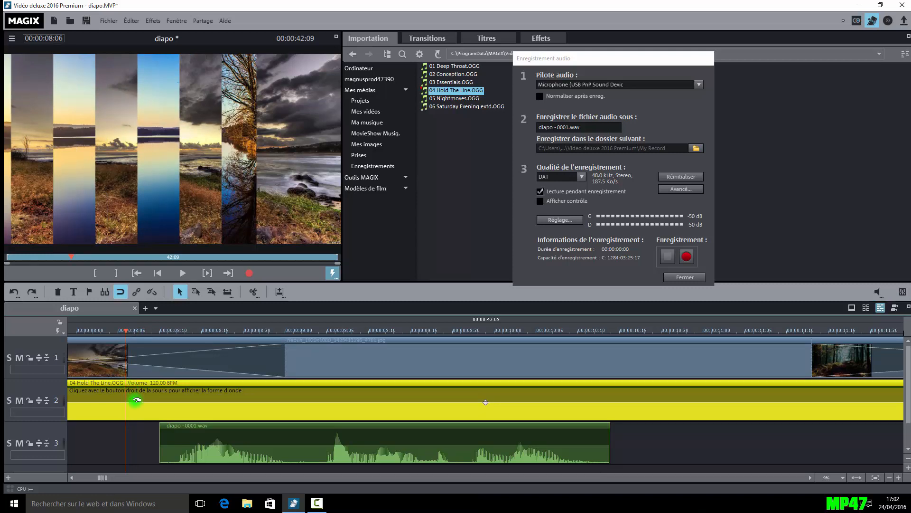
{"action": "left_click_drag", "start_coordinate": [125, 332], "coordinate": [160, 332]}
{"action": "left_click", "coordinate": [161, 387]}
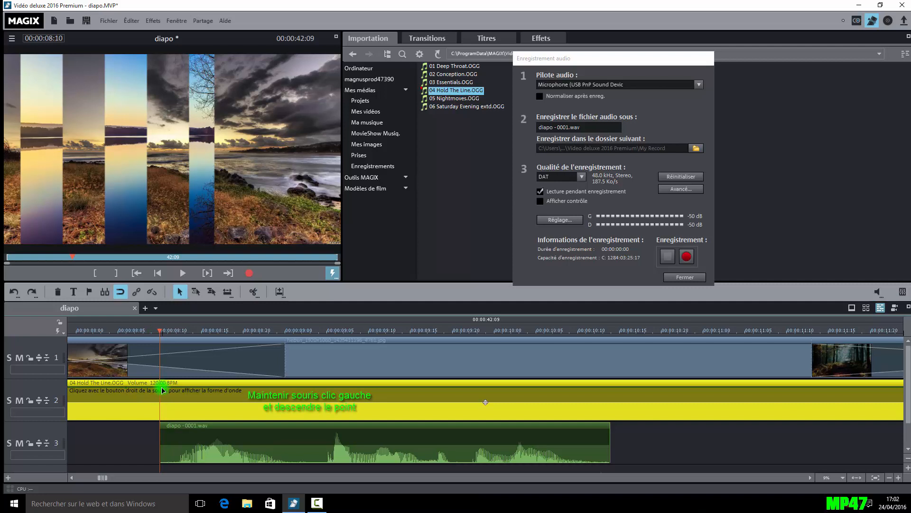
{"action": "left_click_drag", "start_coordinate": [161, 393], "coordinate": [164, 421]}
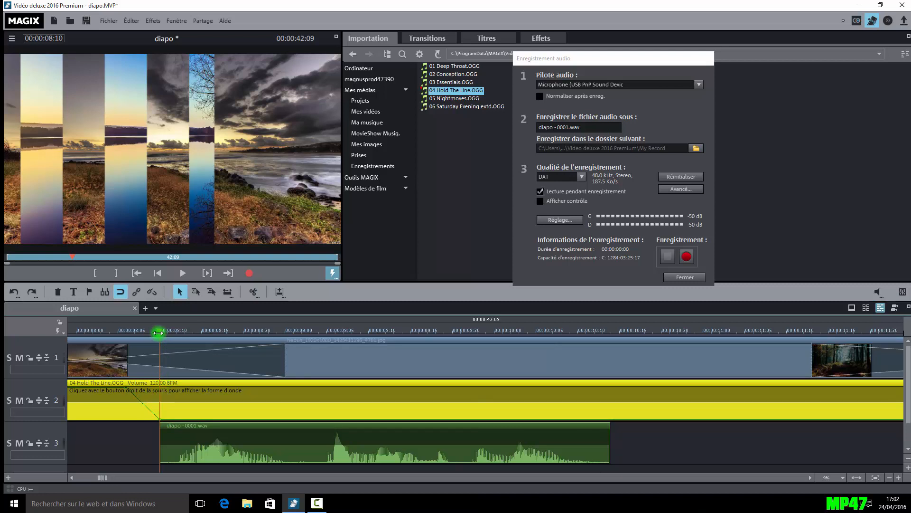
{"action": "left_click_drag", "start_coordinate": [158, 332], "coordinate": [661, 421]}
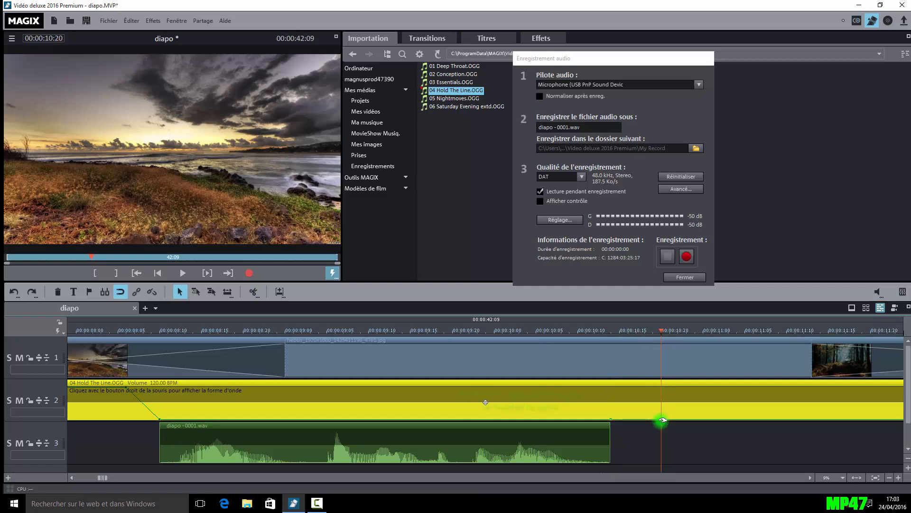
{"action": "left_click_drag", "start_coordinate": [660, 422], "coordinate": [660, 387]}
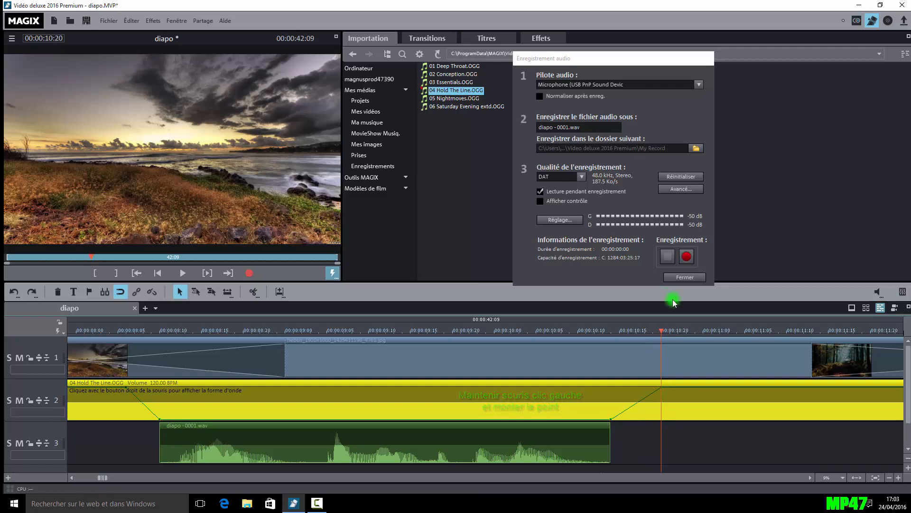
- Play the slideshow from 00:00:08:00 to check how the music drops and rises around the commentary
{"action": "left_click", "coordinate": [571, 330]}
{"action": "left_click_drag", "start_coordinate": [531, 363], "coordinate": [77, 396]}
{"action": "left_click", "coordinate": [181, 276]}
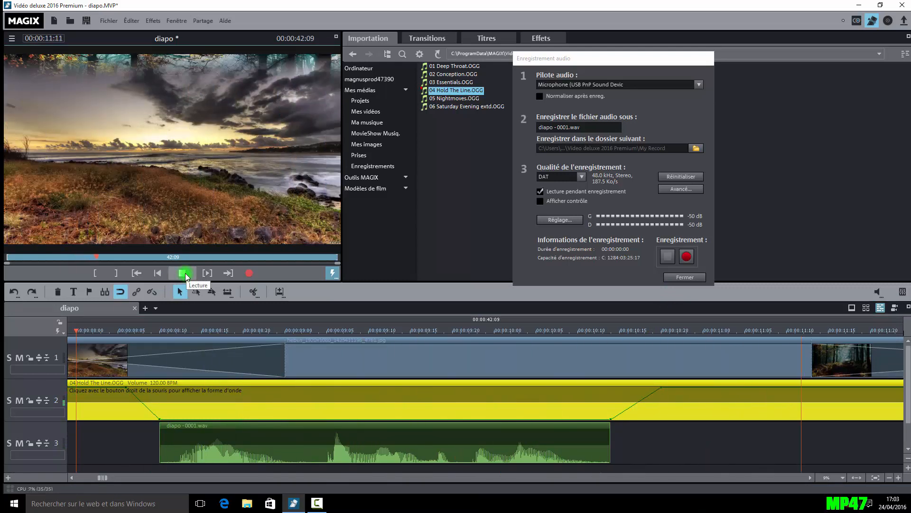
{"action": "left_click", "coordinate": [186, 275]}
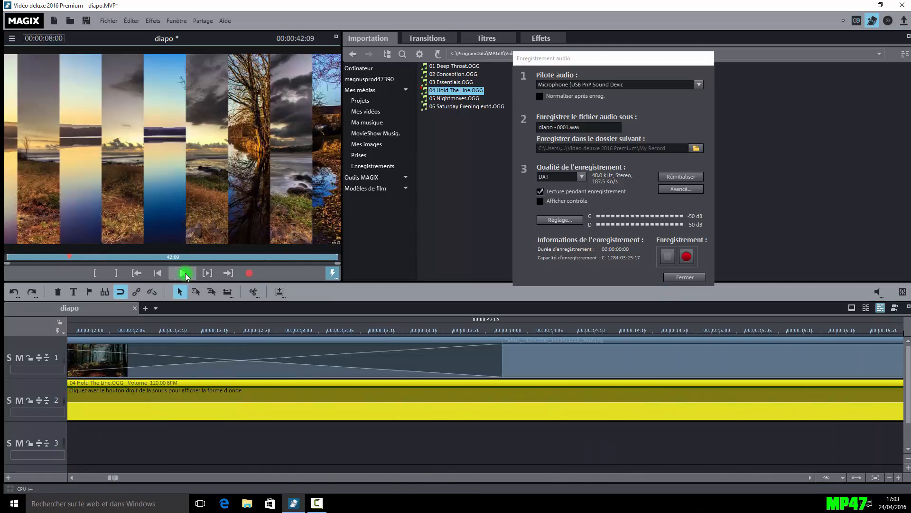
- Lengthen both volume ramps by moving the first curve point to before 00:00:08:00 and the last one to about 00:00:11:12
{"action": "left_click", "coordinate": [98, 433]}
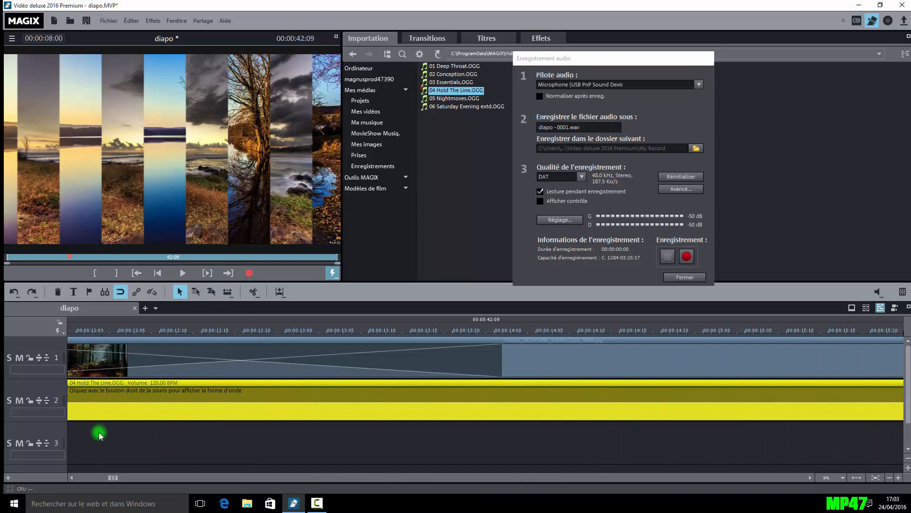
{"action": "left_click", "coordinate": [888, 478]}
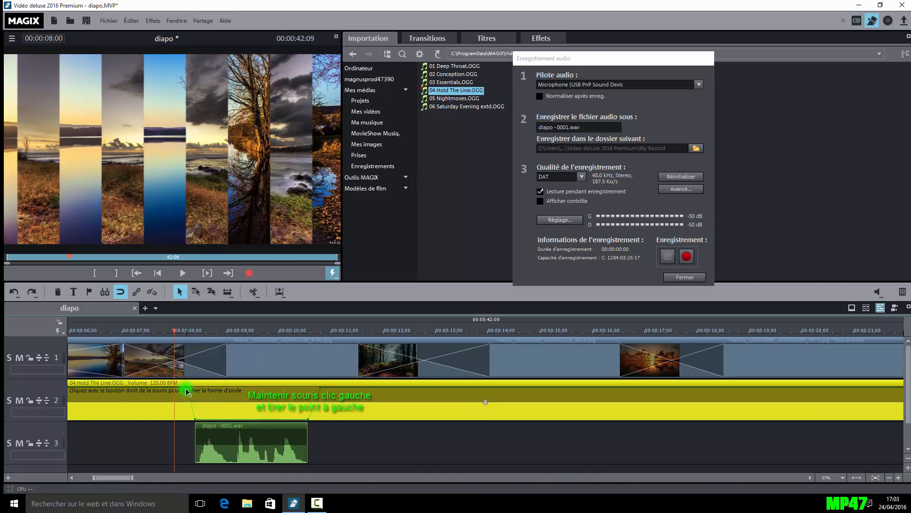
{"action": "left_click_drag", "start_coordinate": [189, 392], "coordinate": [170, 390]}
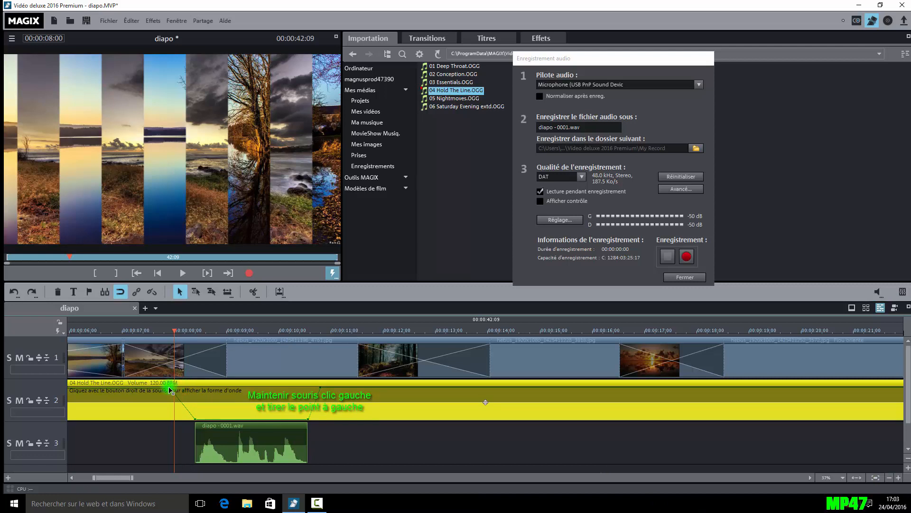
{"action": "left_click_drag", "start_coordinate": [320, 387], "coordinate": [356, 388]}
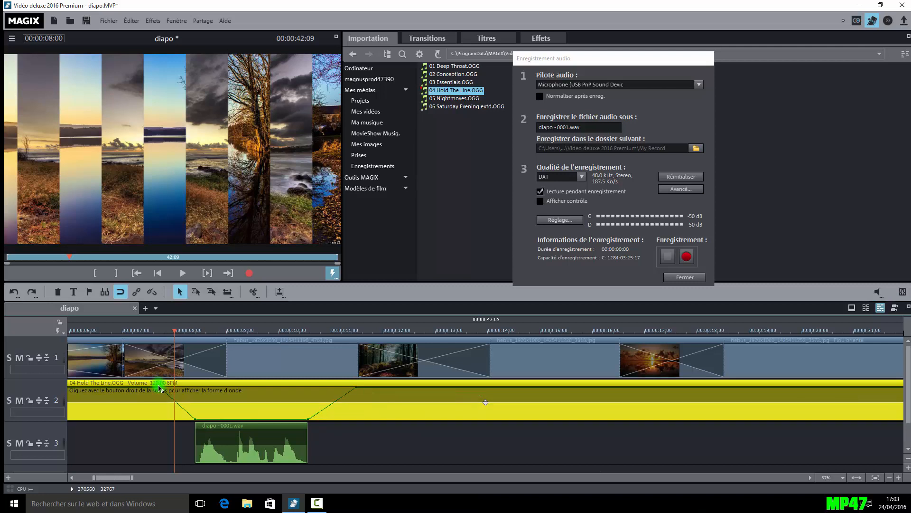
- Play the slideshow from 00:00:06:23 to check the longer volume ramps, and close the audio recording window
{"action": "left_click_drag", "start_coordinate": [167, 331], "coordinate": [117, 332]}
{"action": "left_click", "coordinate": [176, 274]}
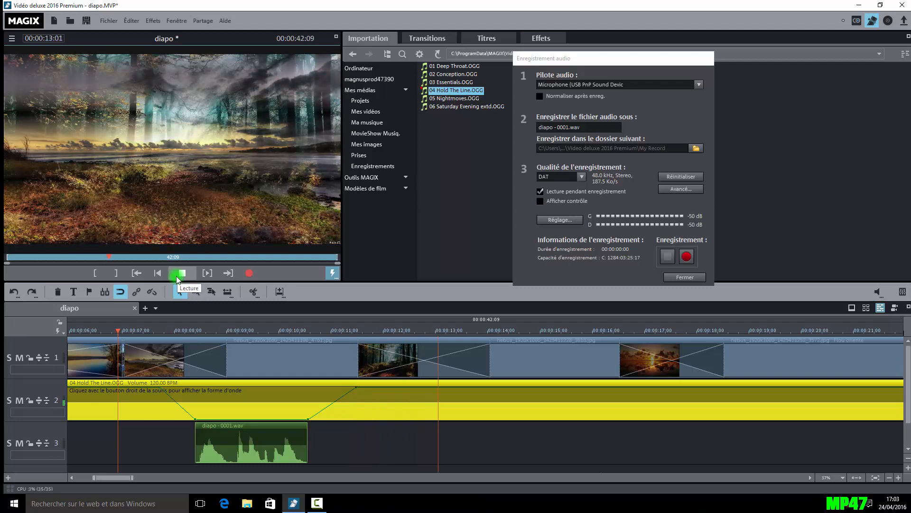
{"action": "left_click", "coordinate": [176, 275]}
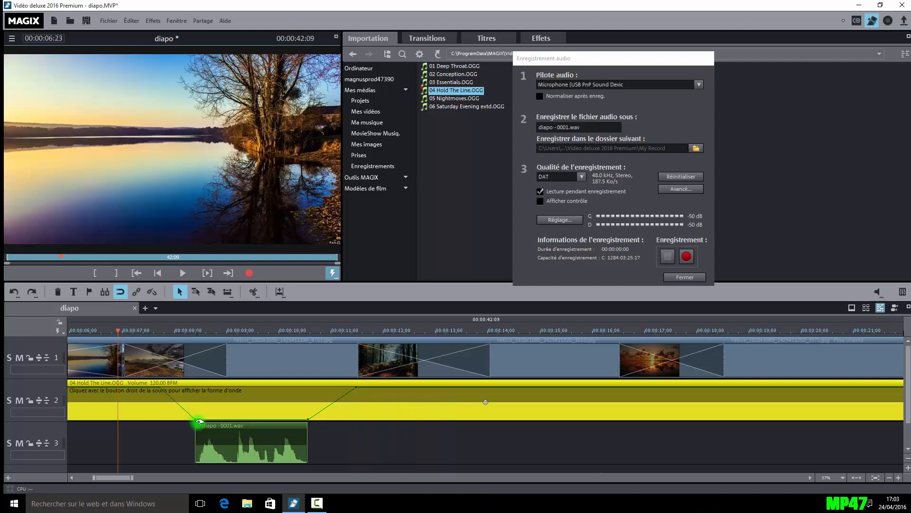
{"action": "left_click", "coordinate": [184, 273]}
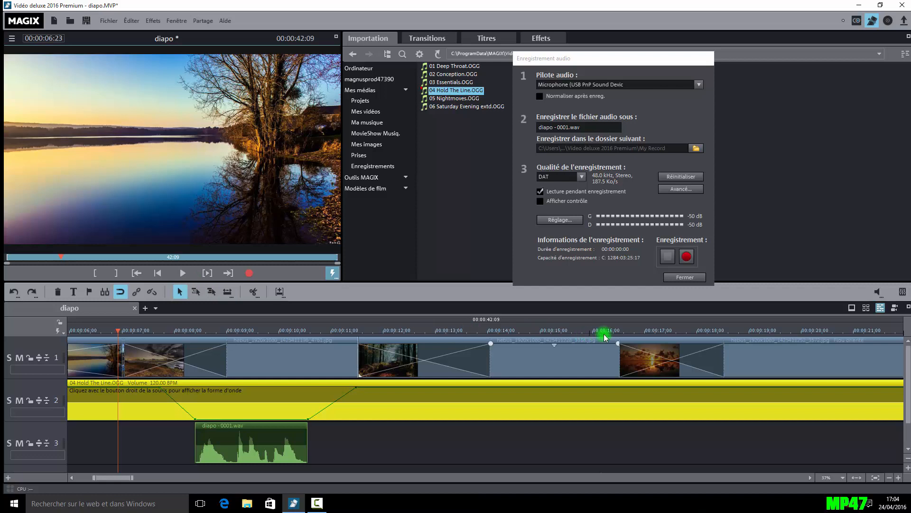
{"action": "left_click", "coordinate": [672, 280]}
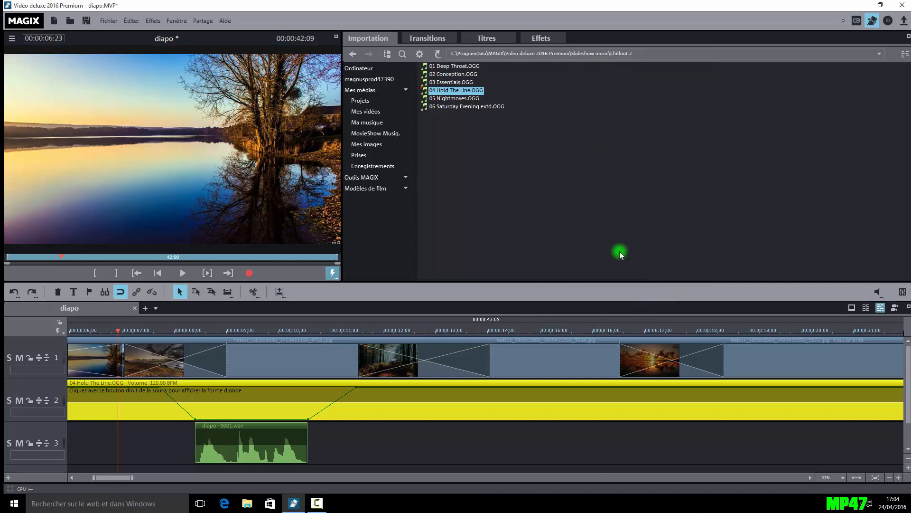